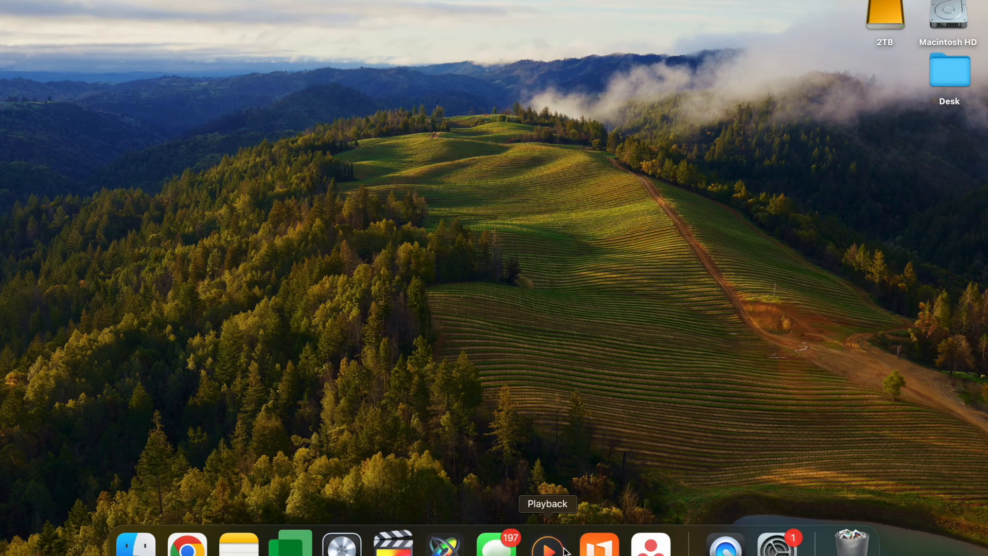
Step: Open Playback, dismiss the screen-capture notice, and bring up the upcoming Main Services plans for import from Planning Center
left_click(548, 547)
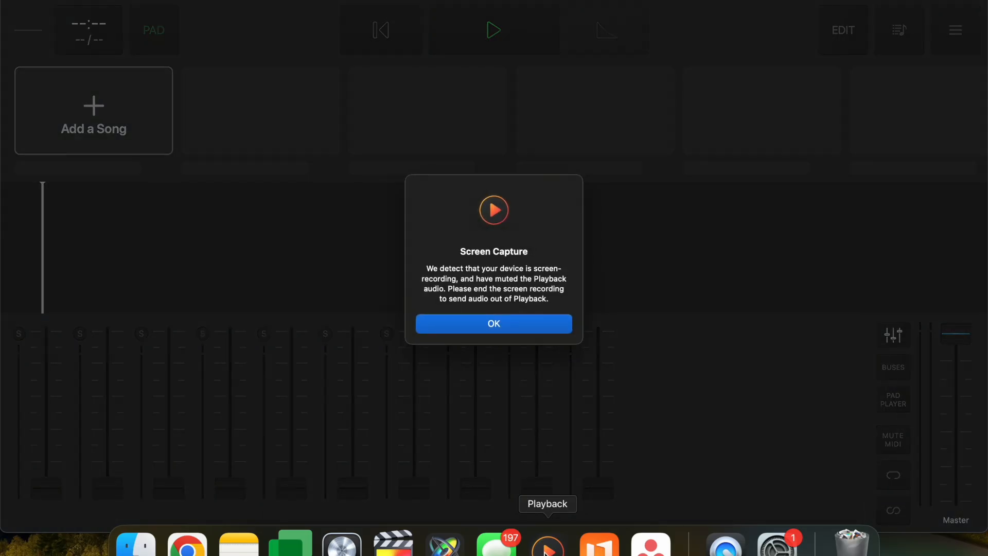
key("Return")
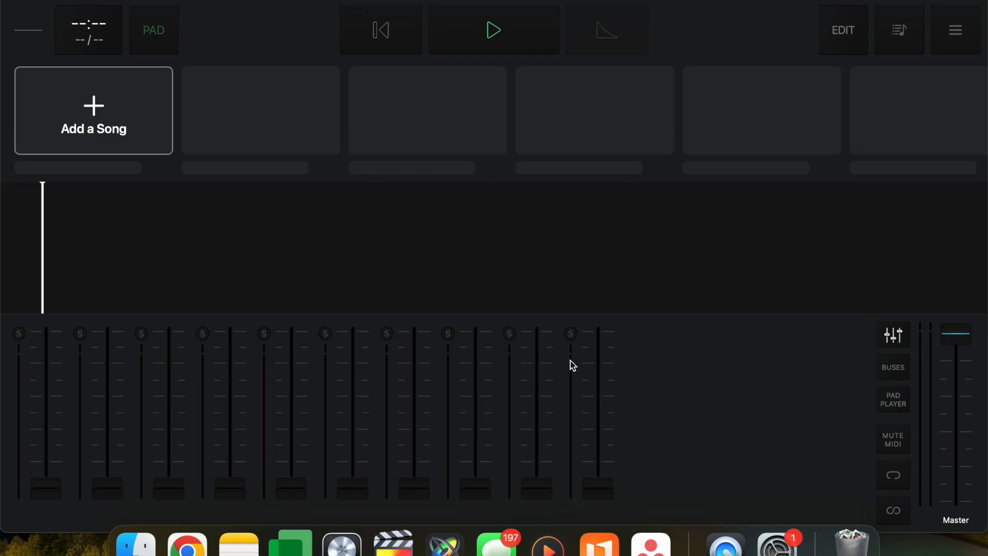
left_click(898, 32)
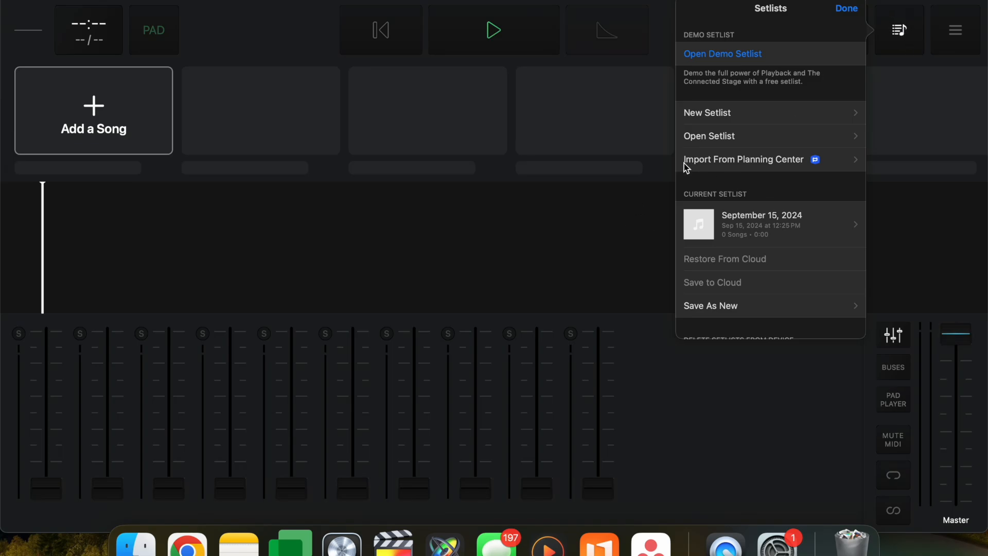
left_click(732, 161)
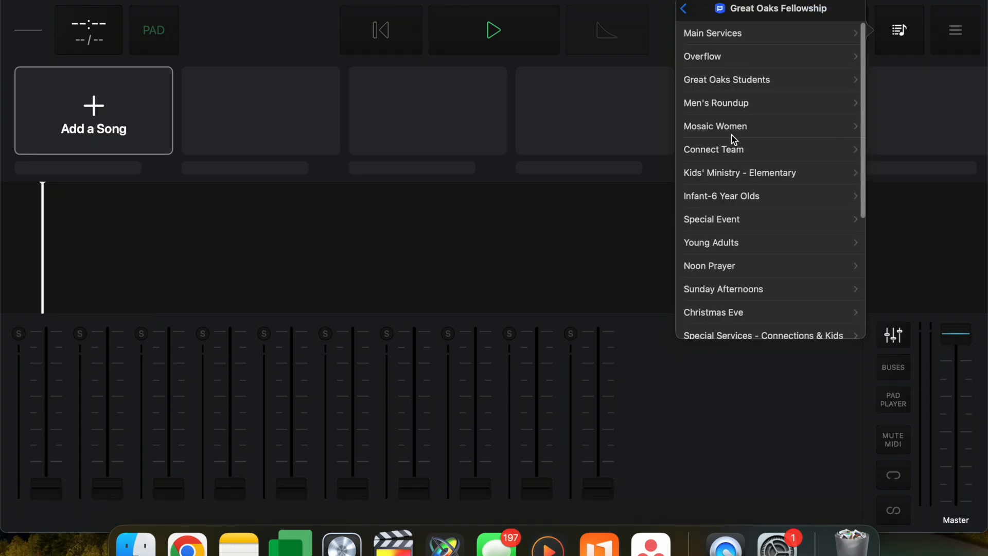
left_click(733, 35)
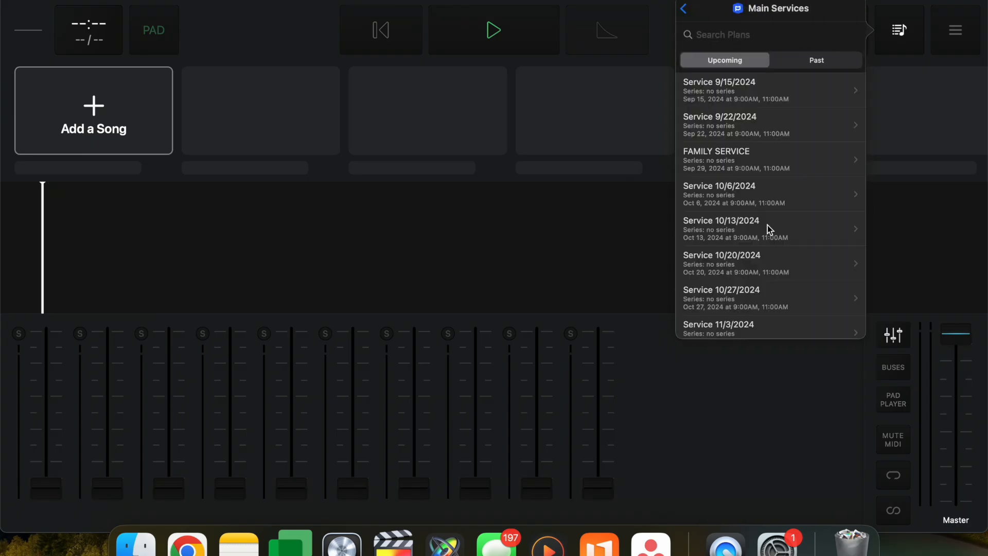
Step: Open the Service 9/15/2024 plan and load its setlist
left_click(746, 98)
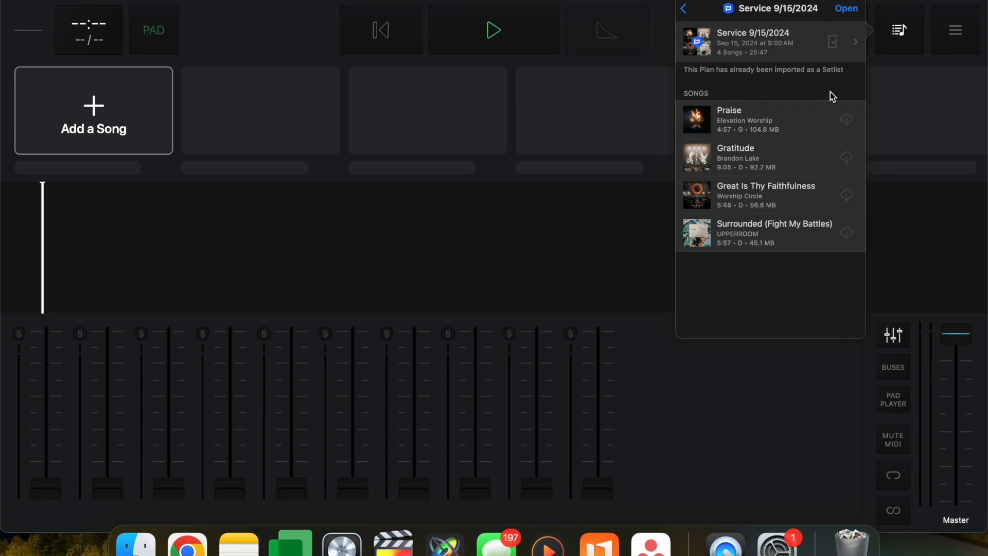
left_click(848, 11)
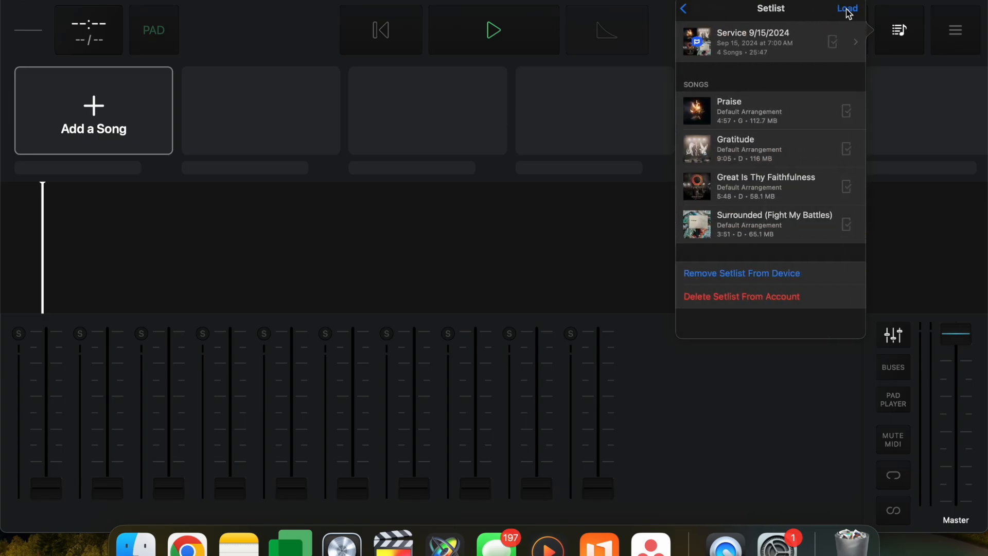
left_click(848, 9)
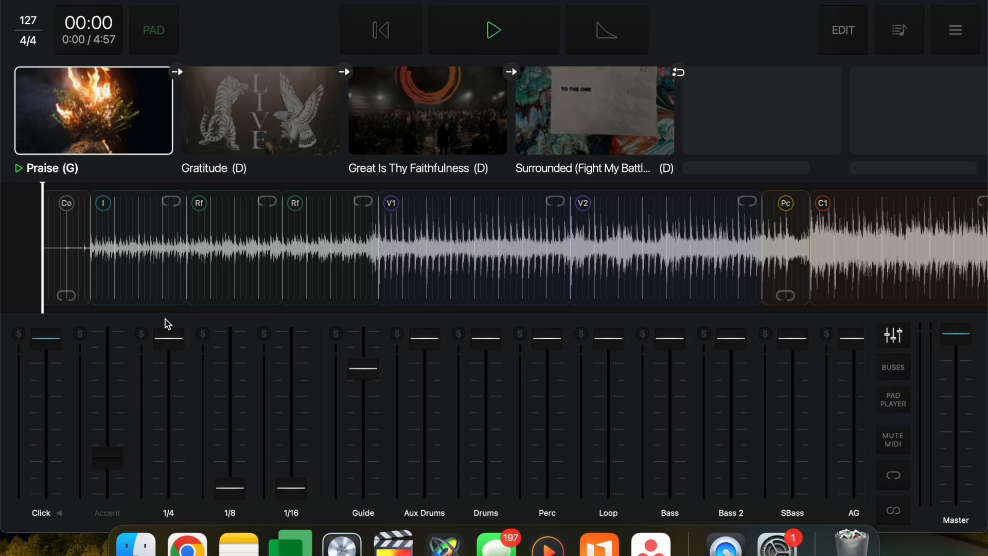
Step: Select Gratitude in the setlist and review its song sections from the intro through the refrains after the breakdown
left_click(267, 125)
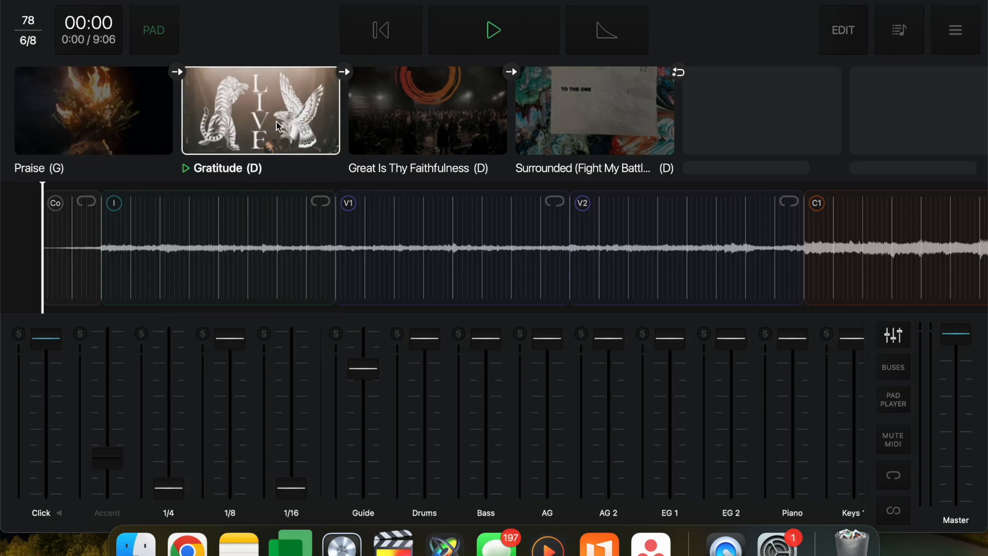
scroll(602, 256, "right", 10)
scroll(600, 253, "left", 8)
left_click(115, 40)
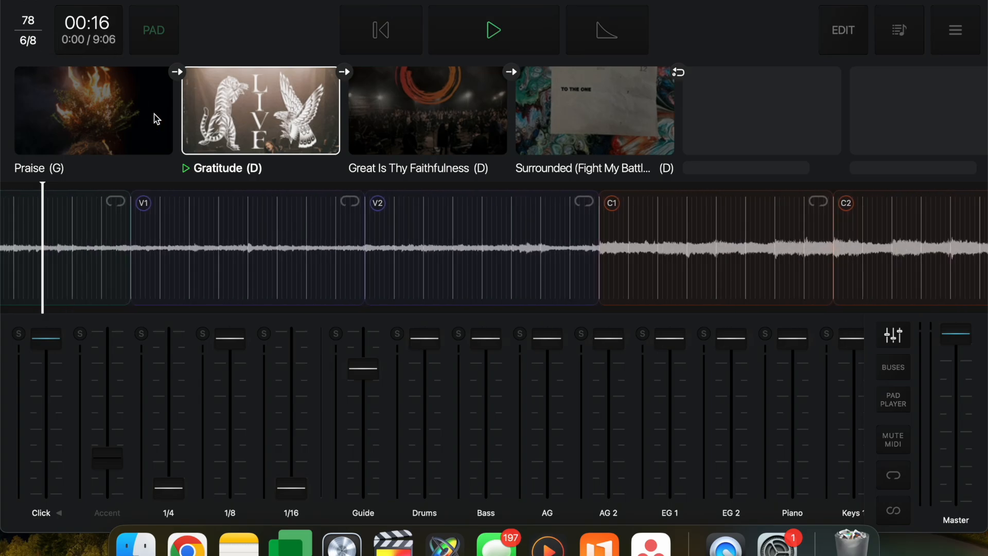
scroll(505, 262, "right", 10)
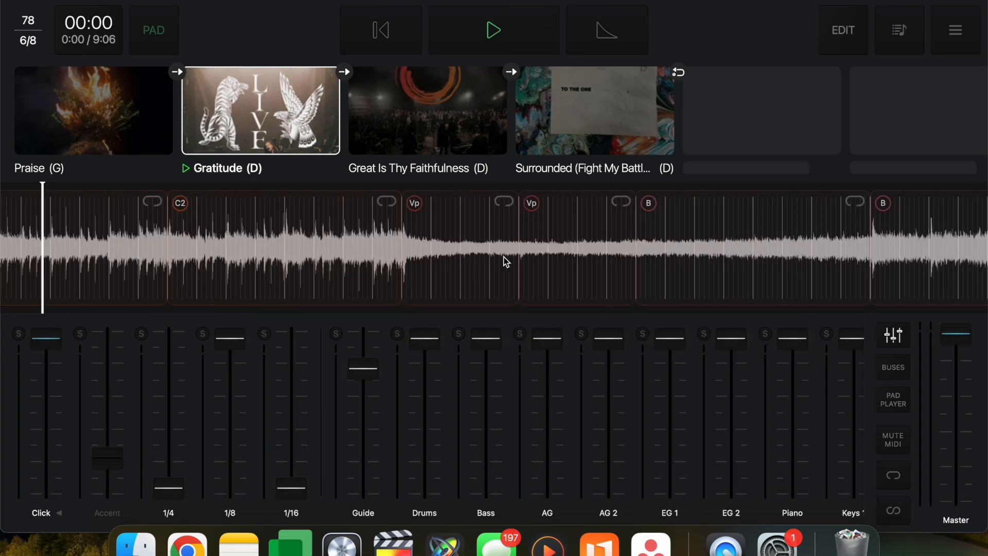
scroll(506, 262, "right", 10)
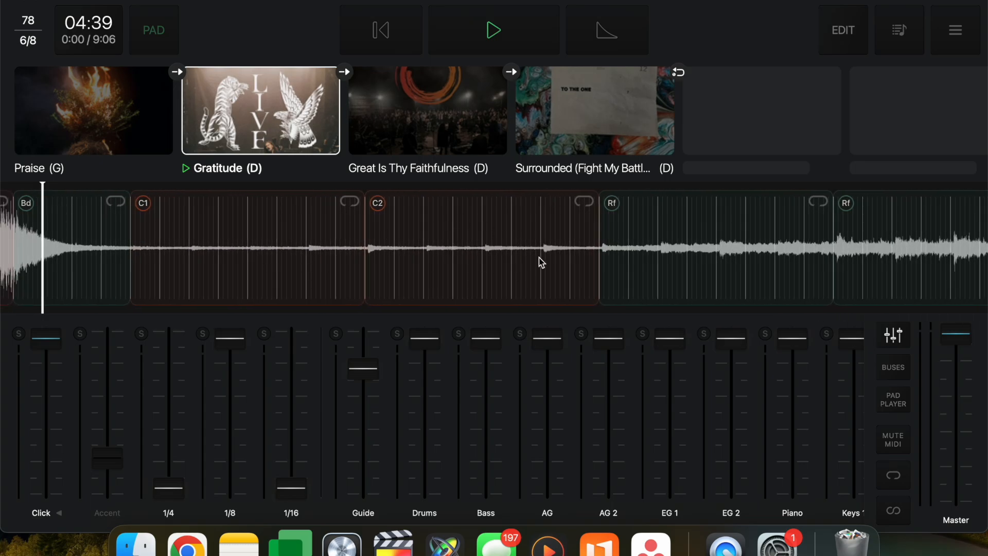
scroll(538, 260, "right", 5)
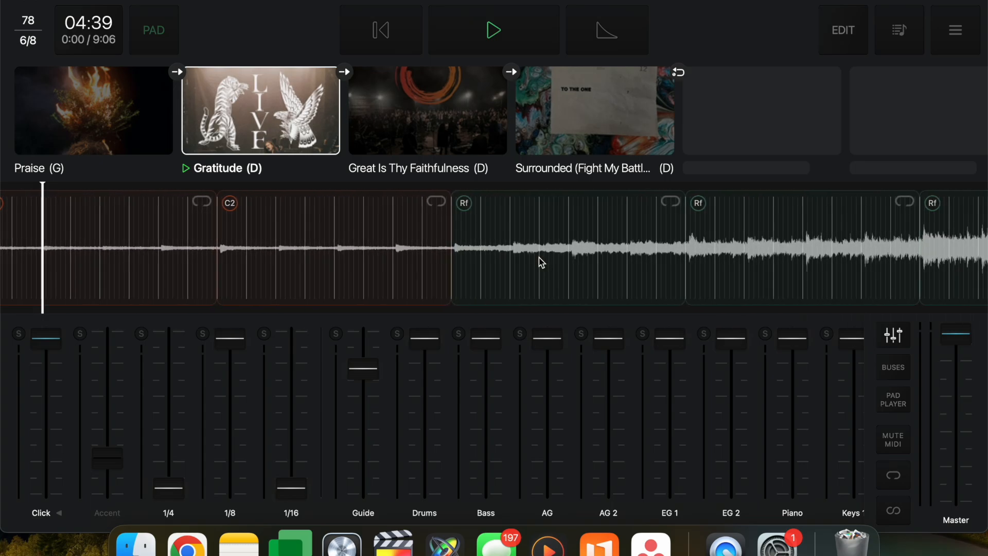
Step: Edit Gratitude's song map by removing every section between the Chorus 2 that follows the Breakdown and the Ending
left_click(843, 31)
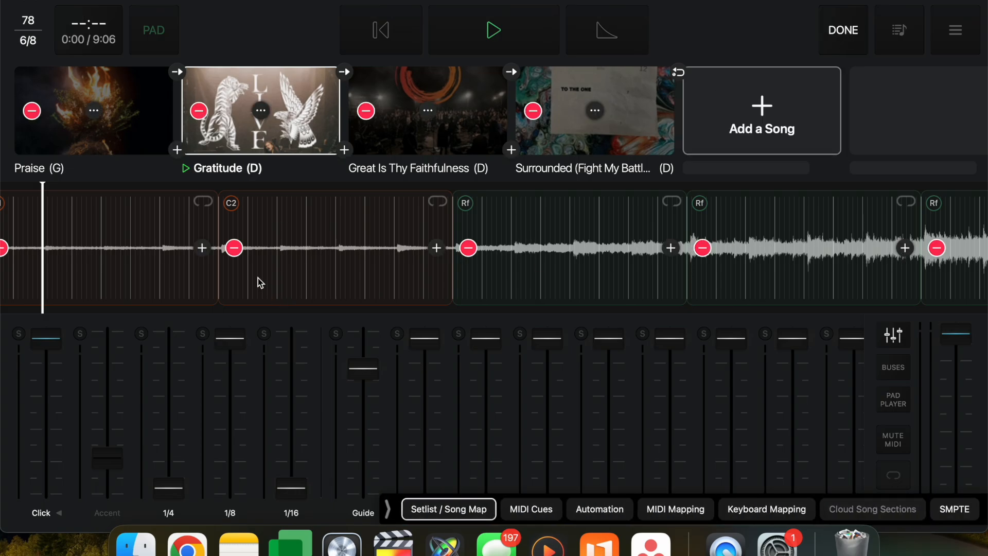
scroll(725, 263, "right", 3)
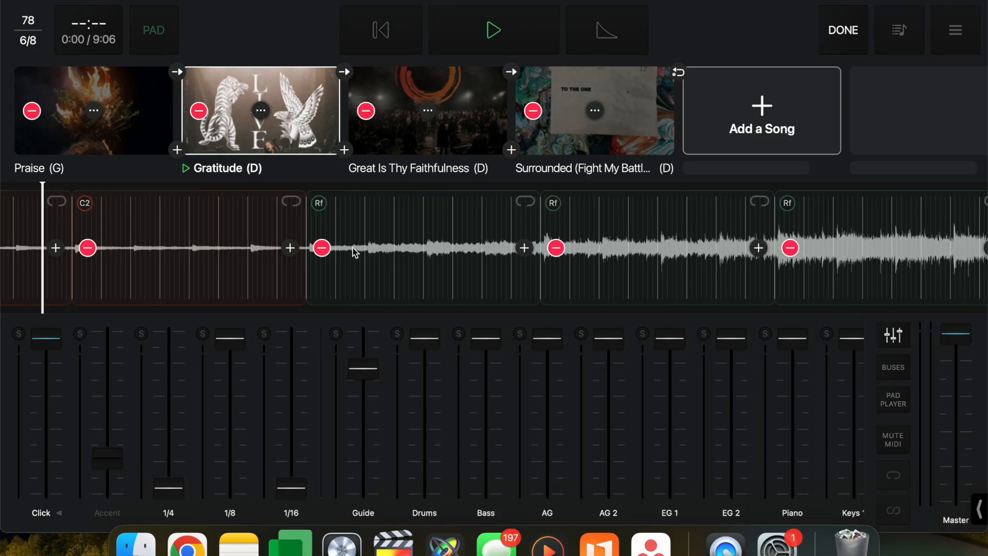
scroll(227, 258, "left", 3)
left_click(468, 247)
left_click(469, 248)
scroll(455, 259, "right", 8)
left_click(62, 256)
left_click(62, 257)
left_click(61, 257)
left_click(62, 256)
left_click(62, 256)
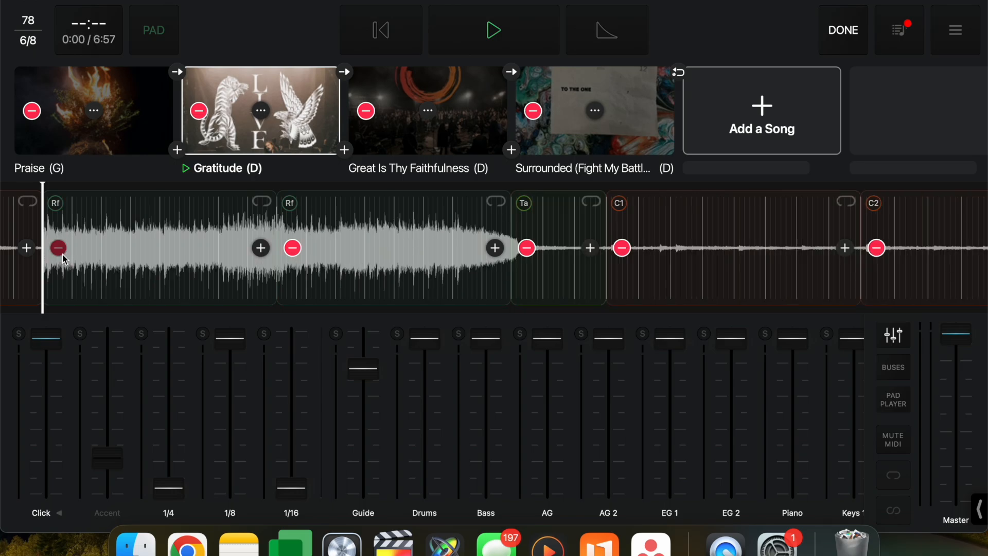
left_click(62, 256)
left_click(62, 256)
left_click(61, 256)
left_click(59, 248)
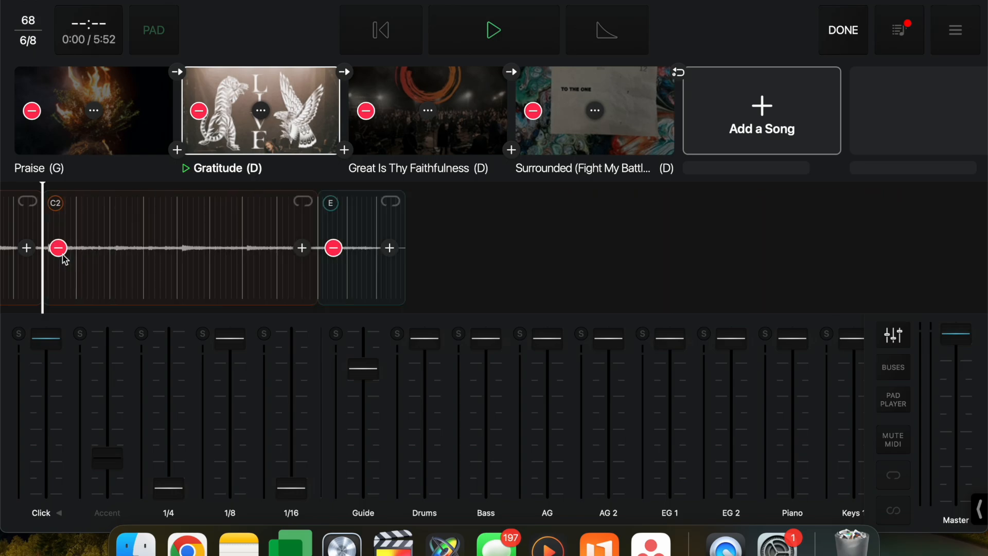
left_click(59, 248)
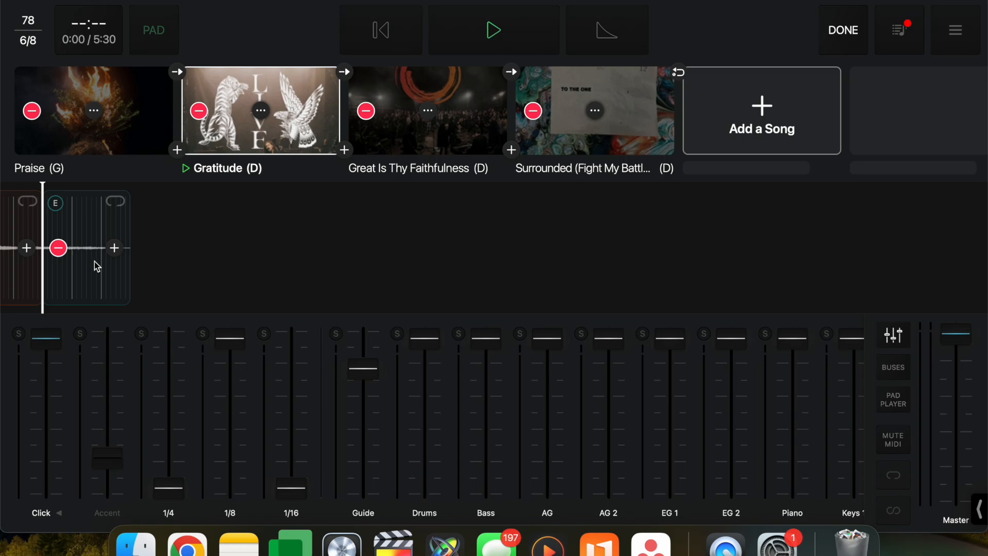
scroll(109, 259, "left", 4)
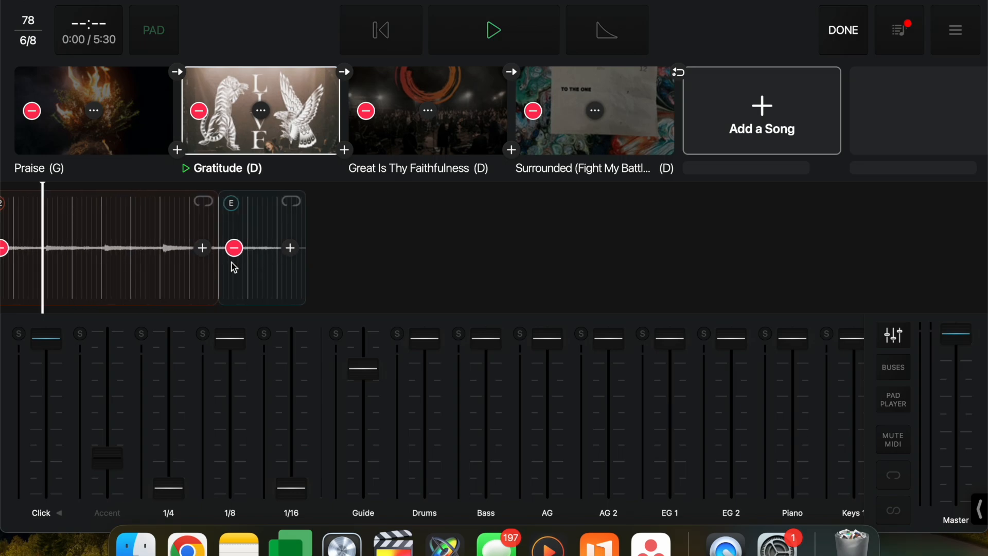
scroll(237, 275, "left", 1)
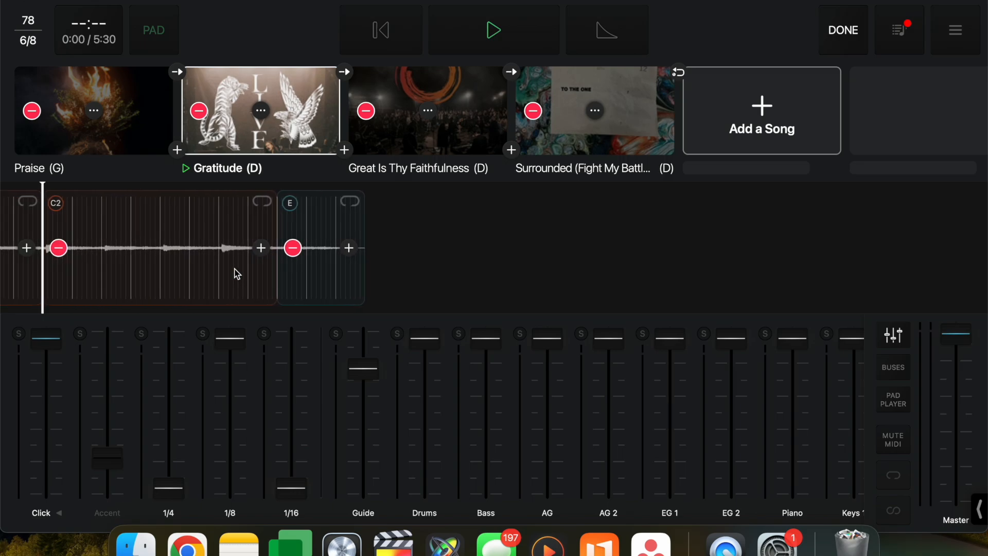
left_click(259, 248)
left_click(258, 252)
Step: Insert another Interlude right before Gratitude's Breakdown, and remove one Interlude from that run again
scroll(250, 253, "left", 20)
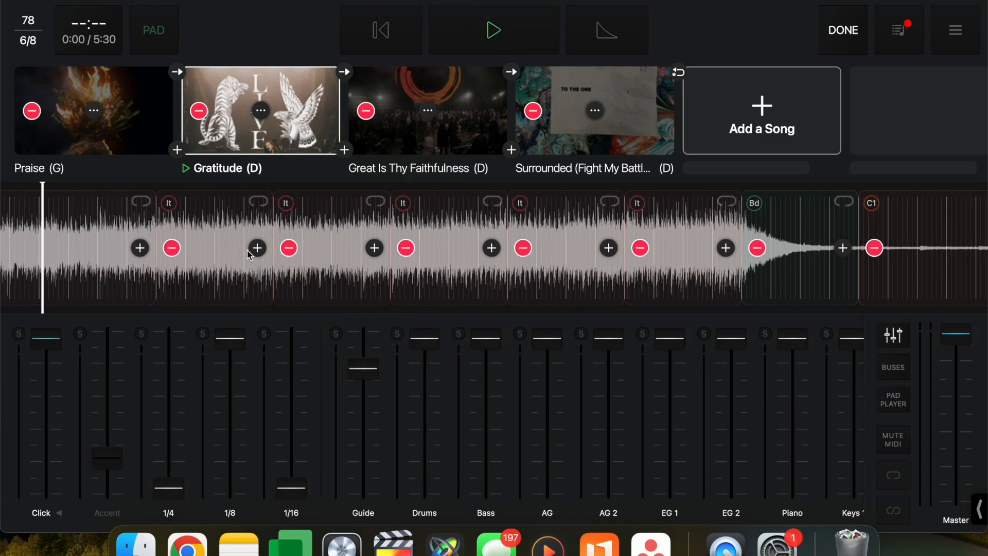
scroll(250, 253, "right", 2)
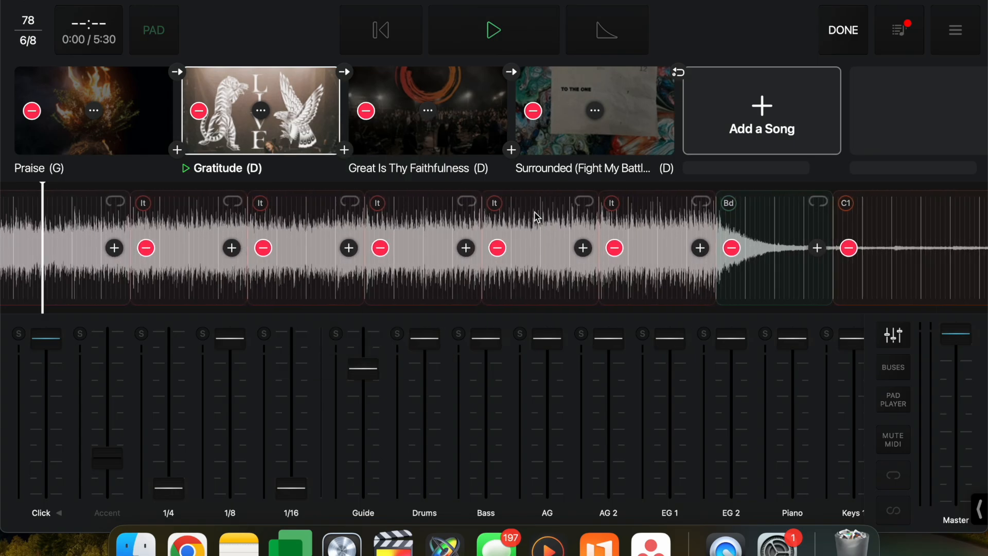
left_click(700, 248)
scroll(816, 247, "down", 5)
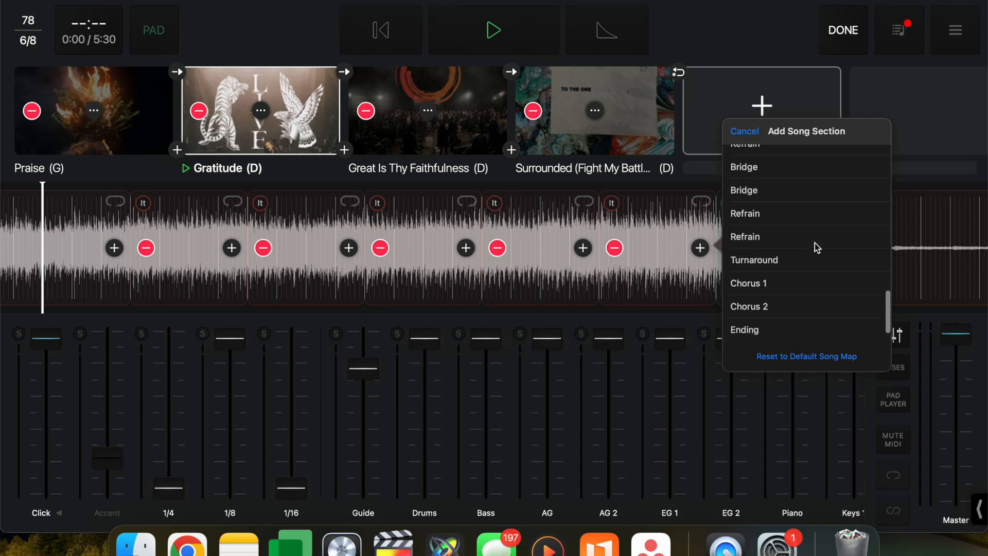
scroll(778, 271, "up", 2)
scroll(781, 271, "down", 2)
scroll(781, 272, "up", 5)
scroll(781, 271, "down", 8)
scroll(742, 224, "up", 3)
scroll(736, 228, "down", 3)
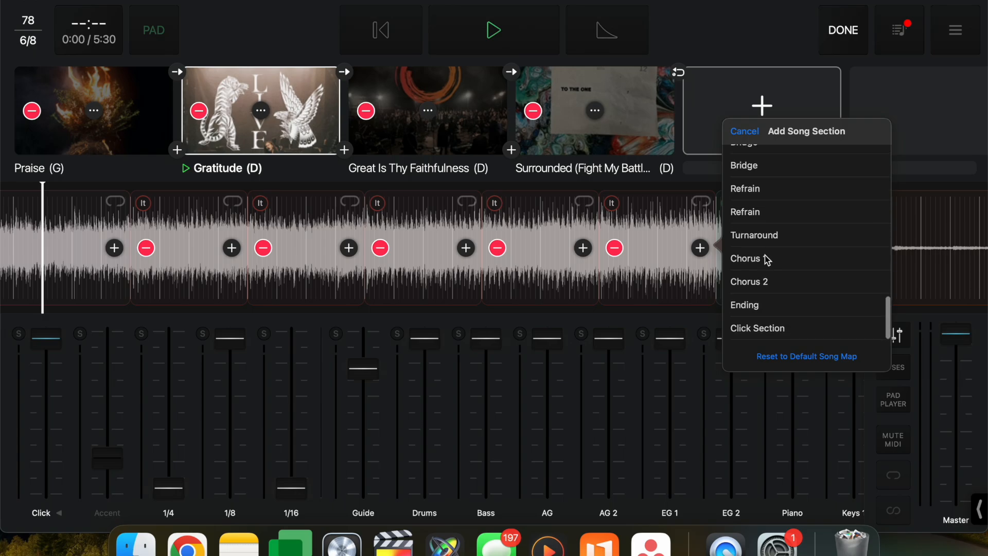
scroll(767, 304, "up", 10)
scroll(768, 303, "up", 6)
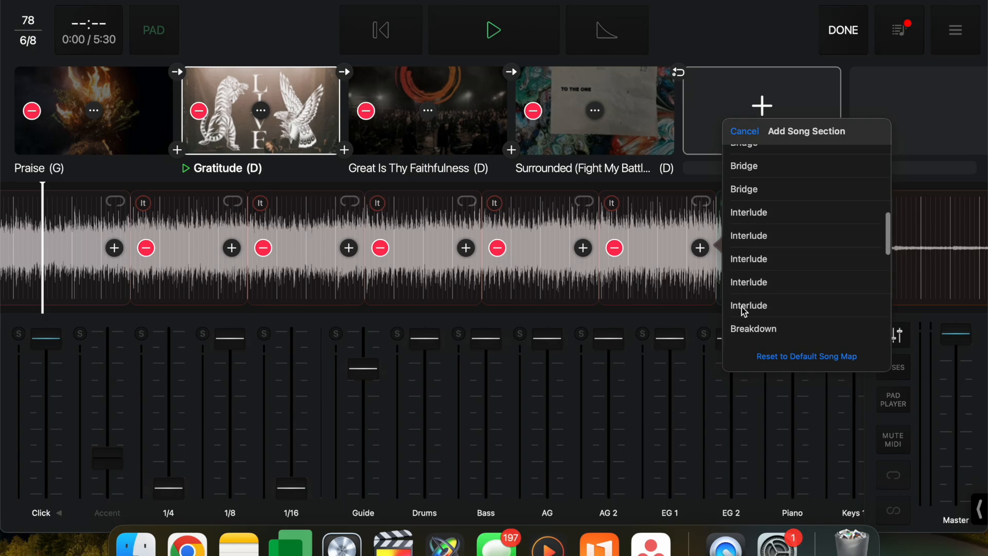
left_click(745, 307)
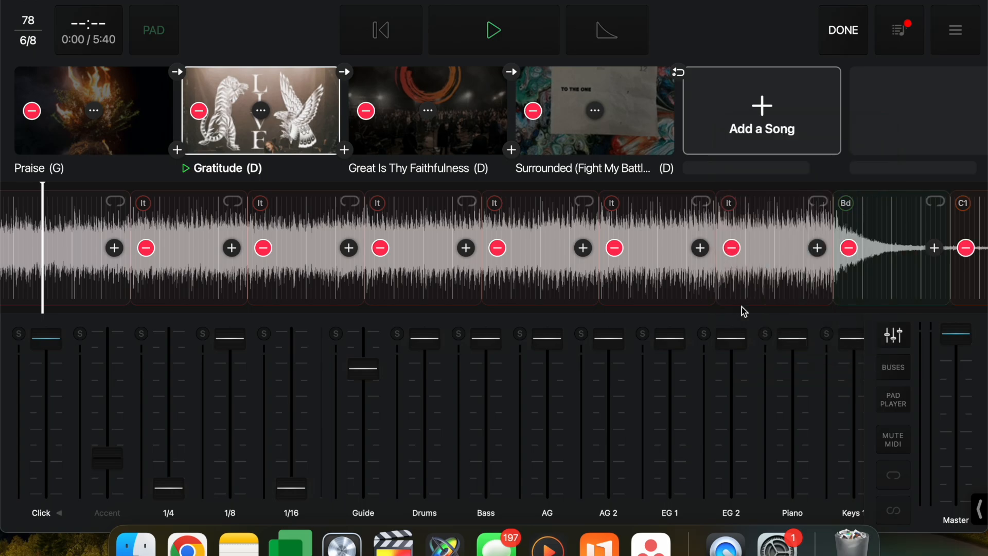
left_click(616, 249)
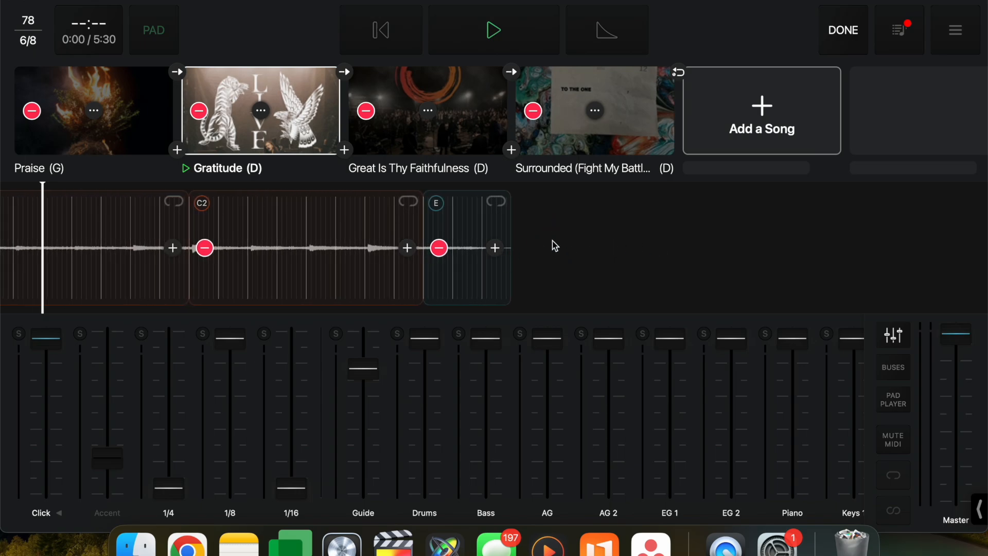
Step: Add a Click Section after Gratitude's Ending and remove it again
left_click(495, 249)
scroll(601, 247, "down", 10)
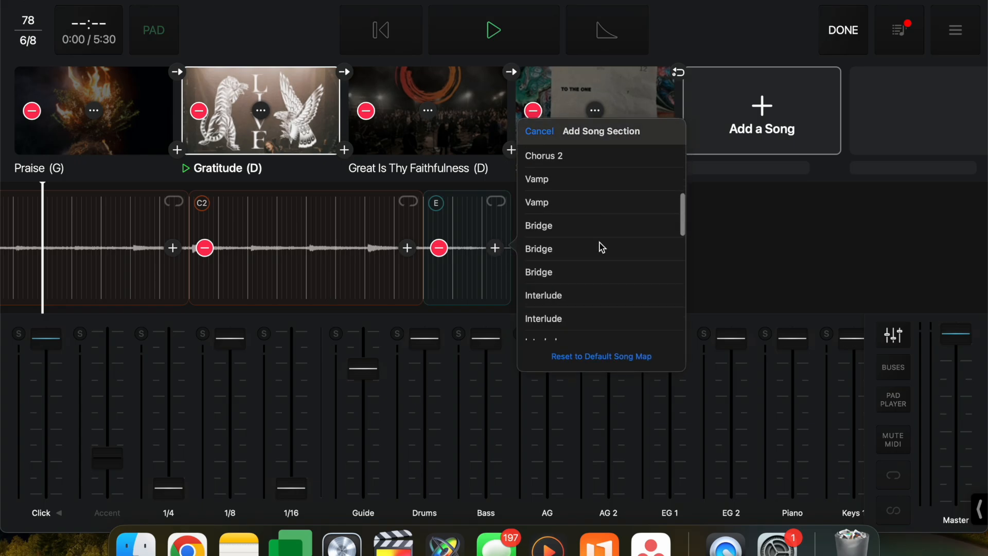
left_click(576, 332)
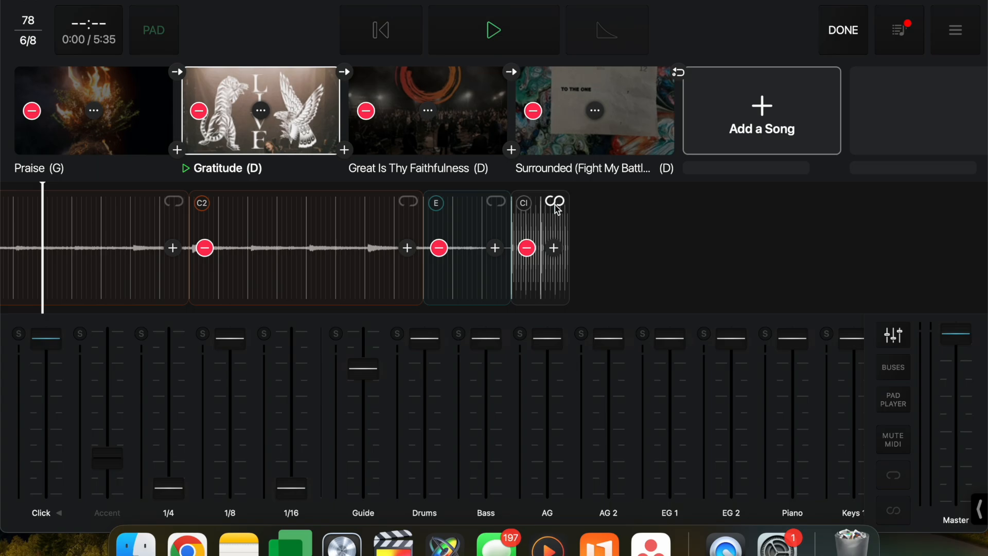
left_click(527, 247)
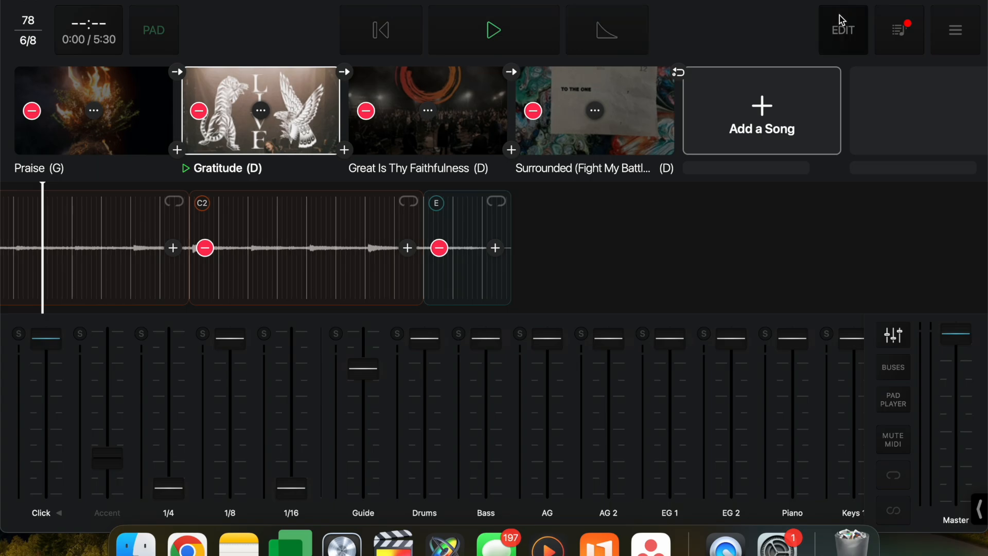
Step: Finish editing the song map and mute the Drums, Bass and Bass 2 tracks in Praise
left_click(842, 22)
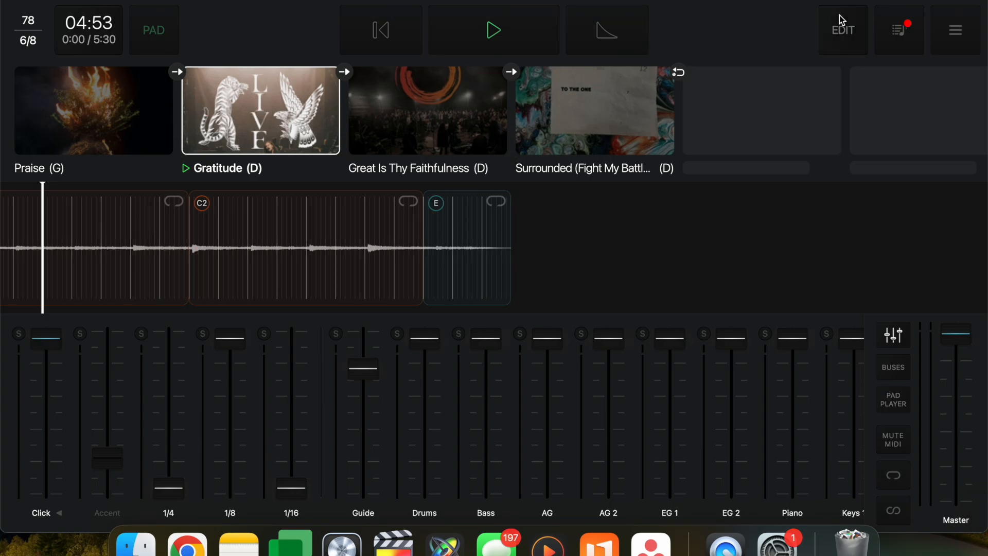
left_click(135, 106)
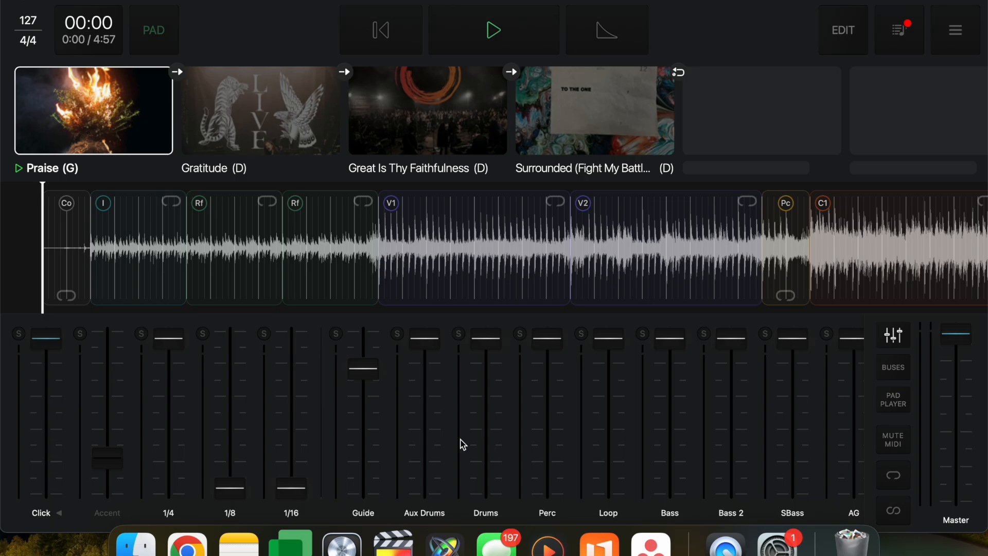
left_click(486, 515)
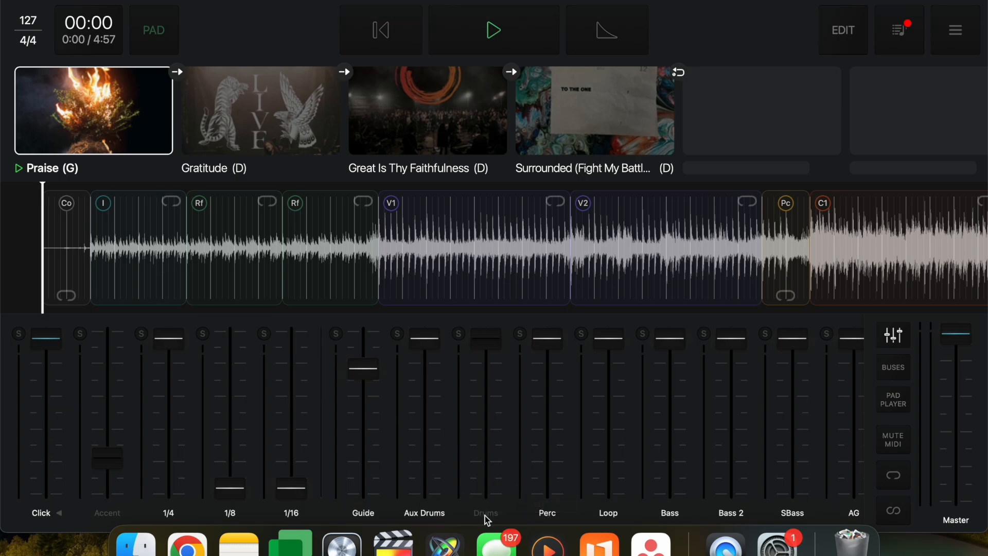
left_click(671, 515)
scroll(584, 494, "right", 5)
left_click(502, 514)
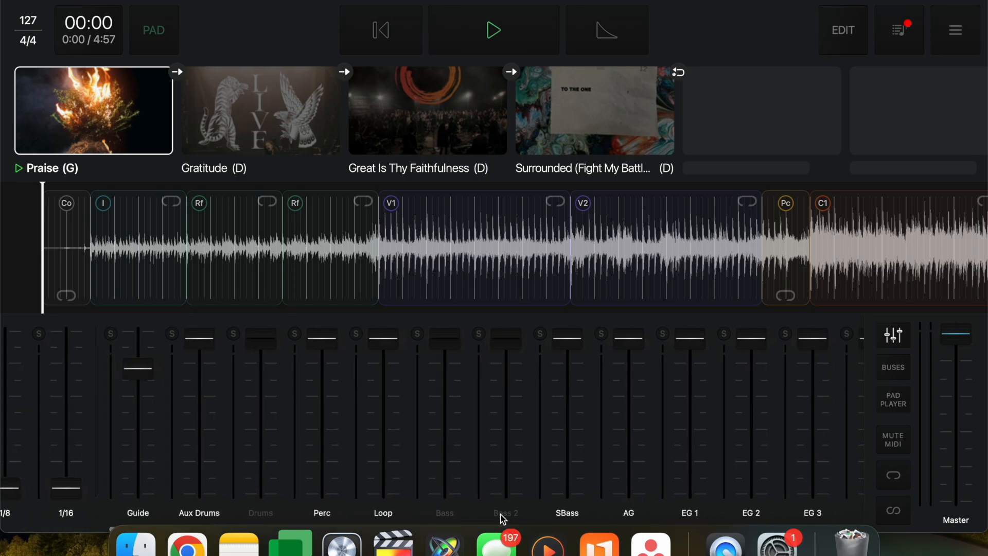
scroll(502, 517, "right", 1)
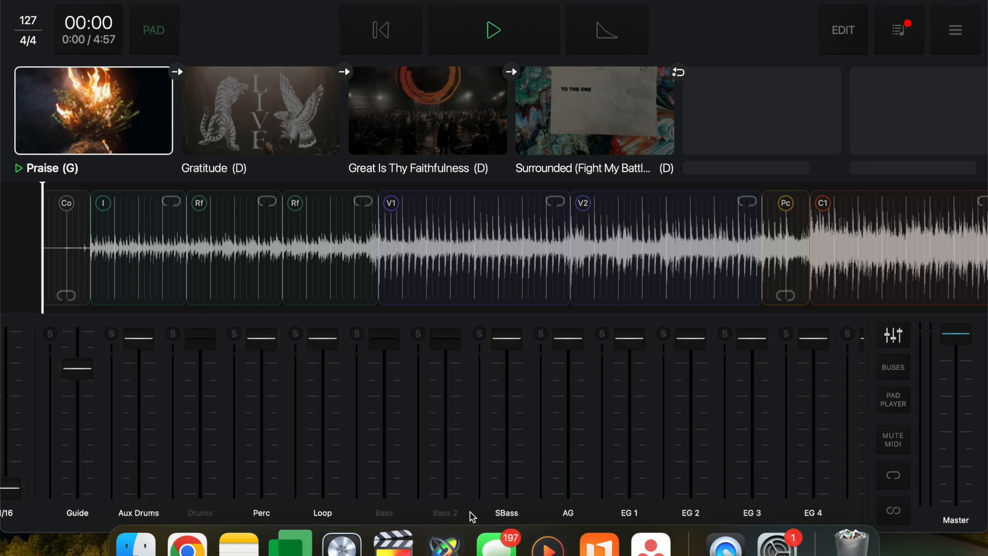
Step: Mute the Alto, BGVS, BGVS 2 and Choir tracks in Praise
scroll(566, 510, "right", 2)
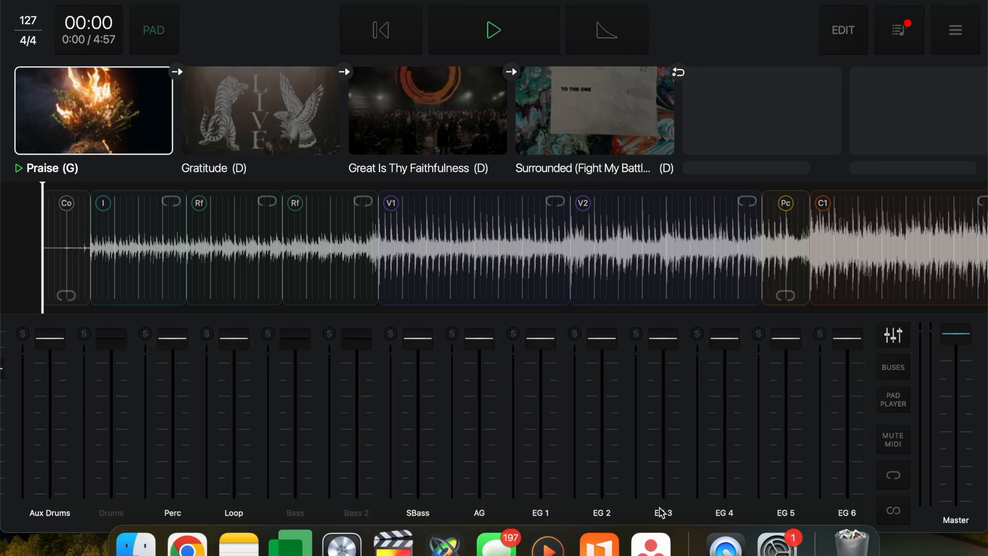
scroll(680, 506, "right", 5)
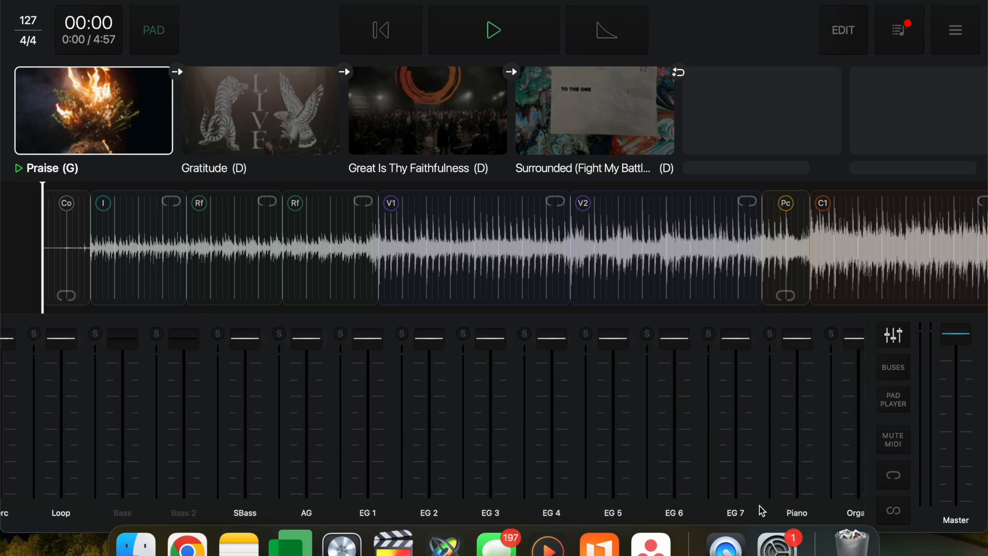
scroll(713, 518, "right", 2)
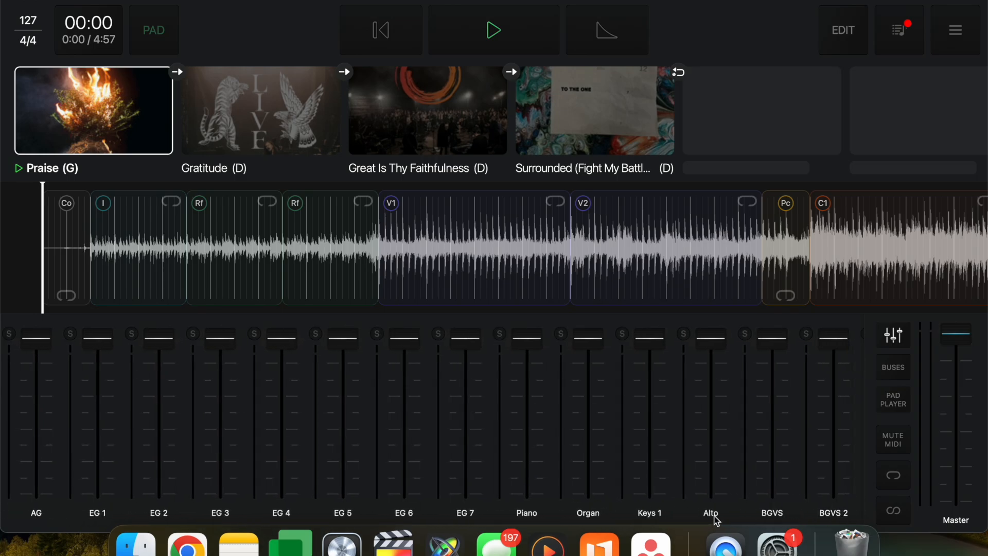
scroll(776, 520, "right", 2)
scroll(747, 520, "left", 1)
left_click(715, 517)
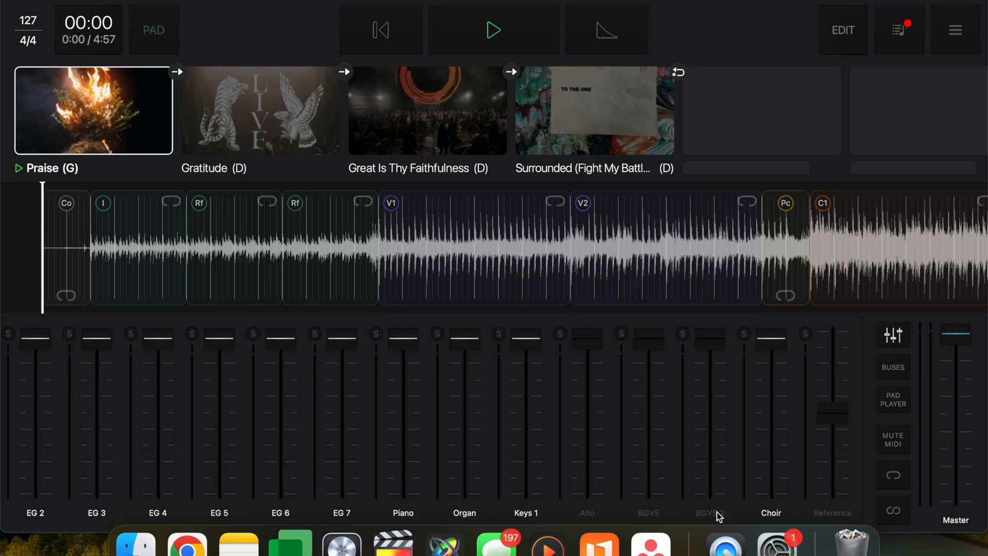
left_click(769, 514)
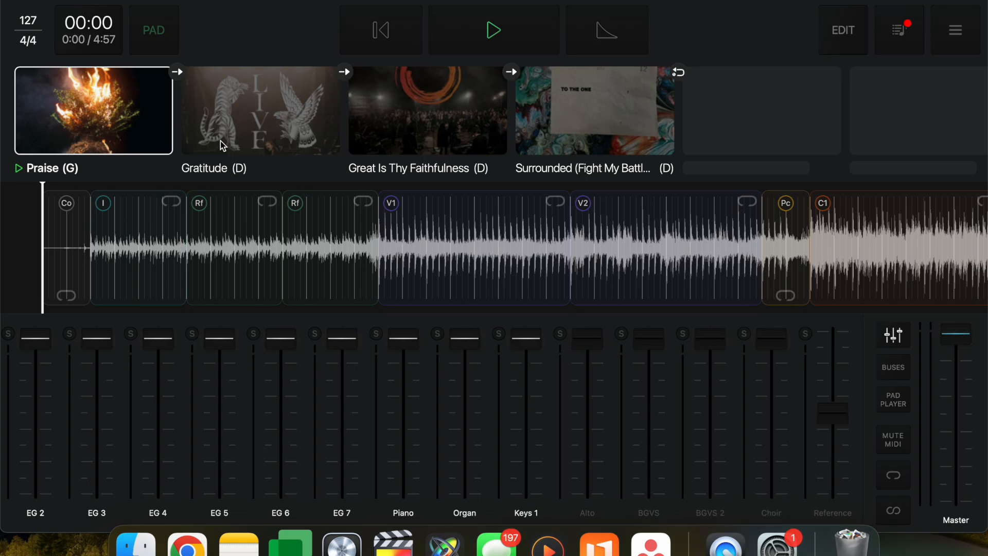
Step: Mute the Drums and Bass tracks in Gratitude, Great Is Thy Faithfulness and Surrounded
left_click(261, 152)
left_click(159, 514)
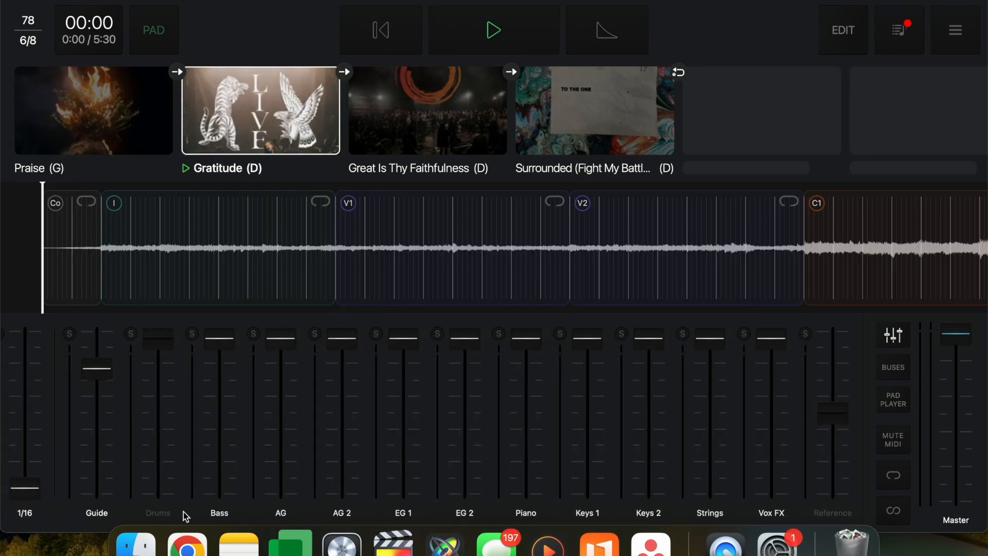
left_click(230, 515)
left_click(477, 156)
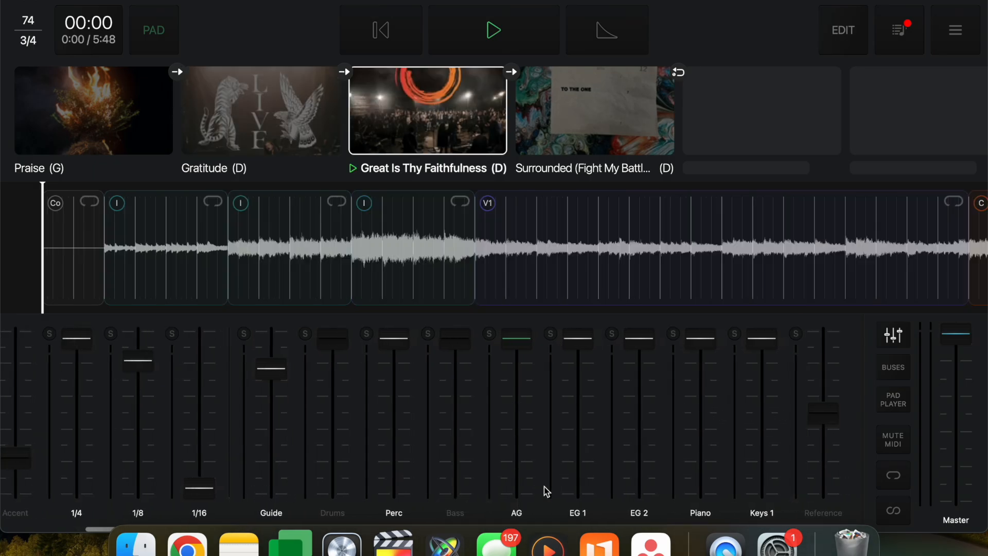
left_click(611, 78)
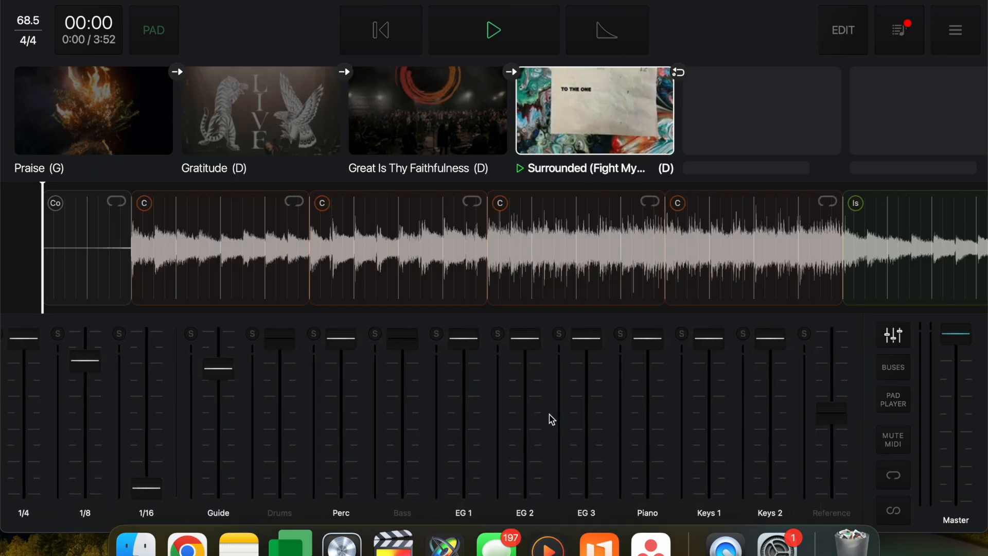
Step: Set the transition between Praise and Gratitude to Crossfade
left_click(264, 122)
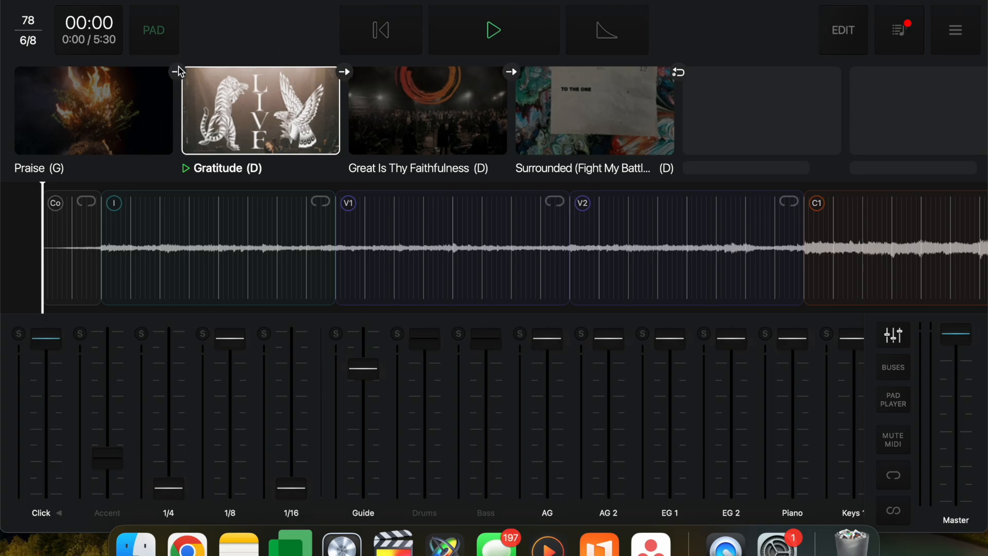
left_click(178, 71)
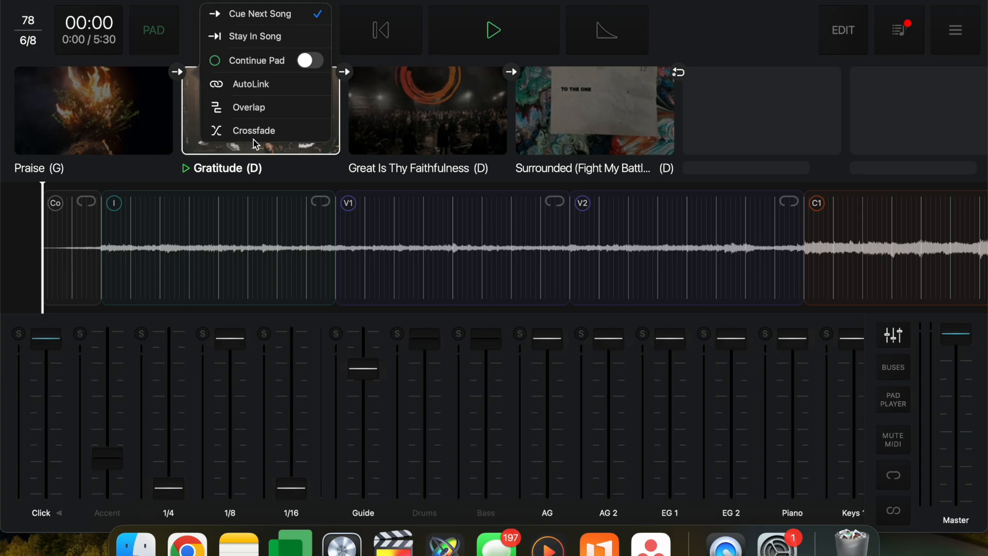
left_click(259, 131)
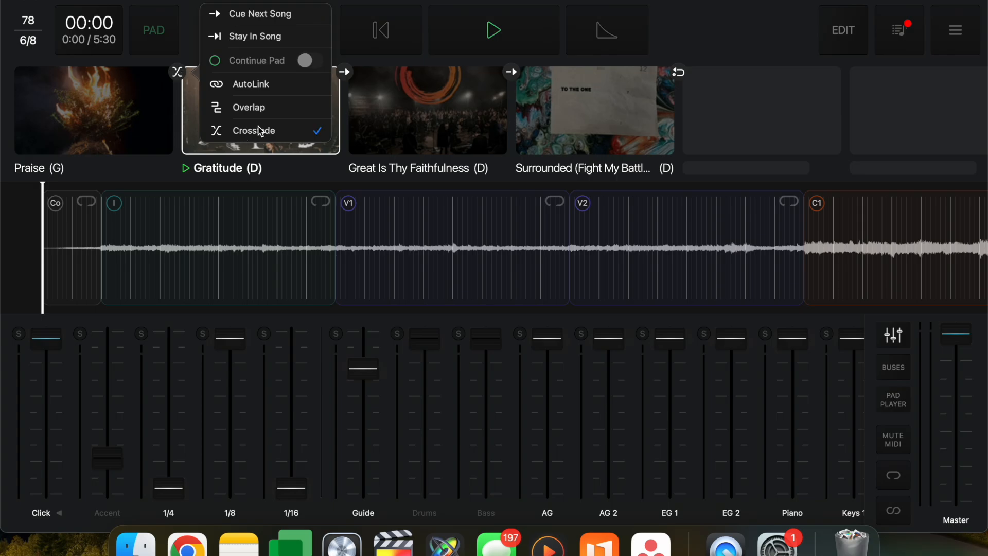
left_click(144, 150)
Step: Play the end of Praise into the start of Gratitude to preview the transition, and pause playback
left_click(132, 121)
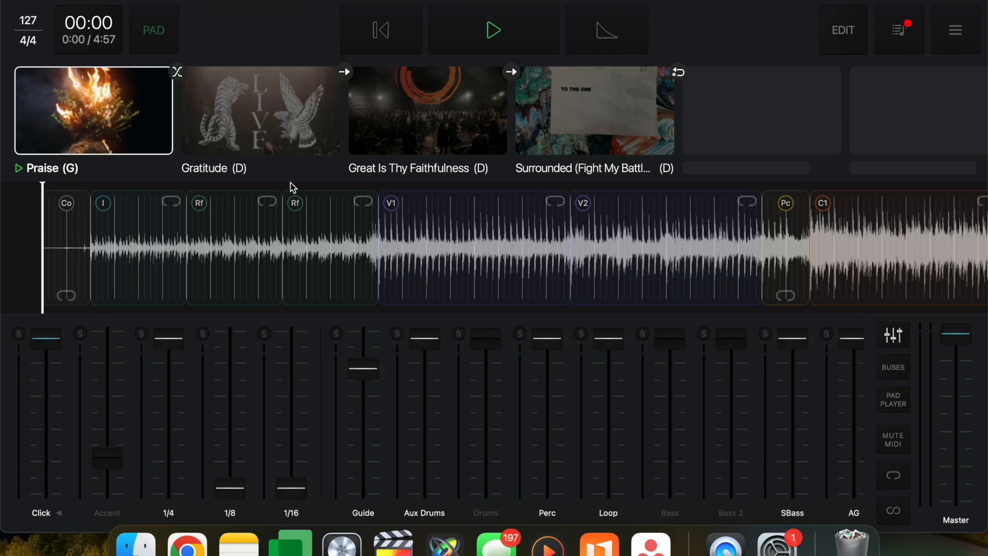
scroll(317, 227, "right", 20)
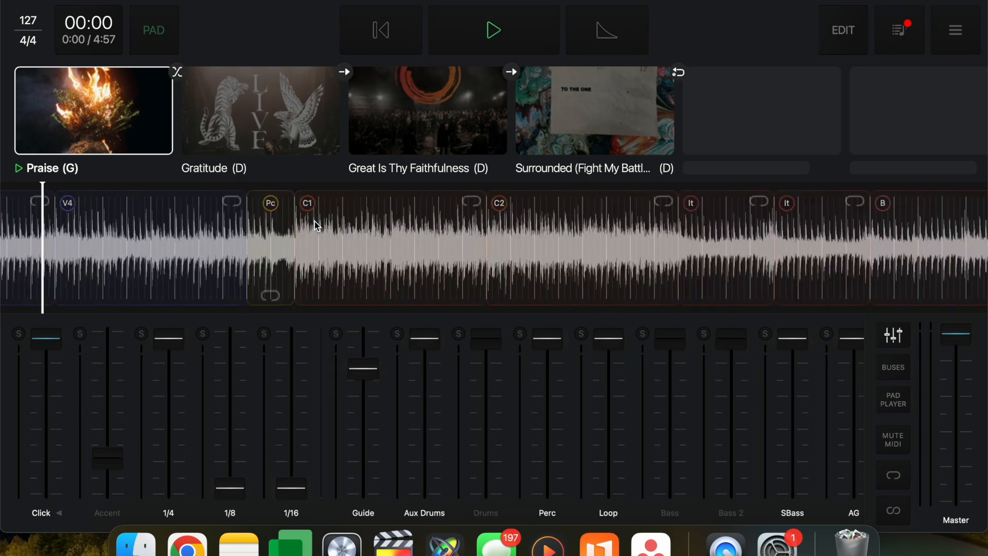
scroll(317, 227, "right", 10)
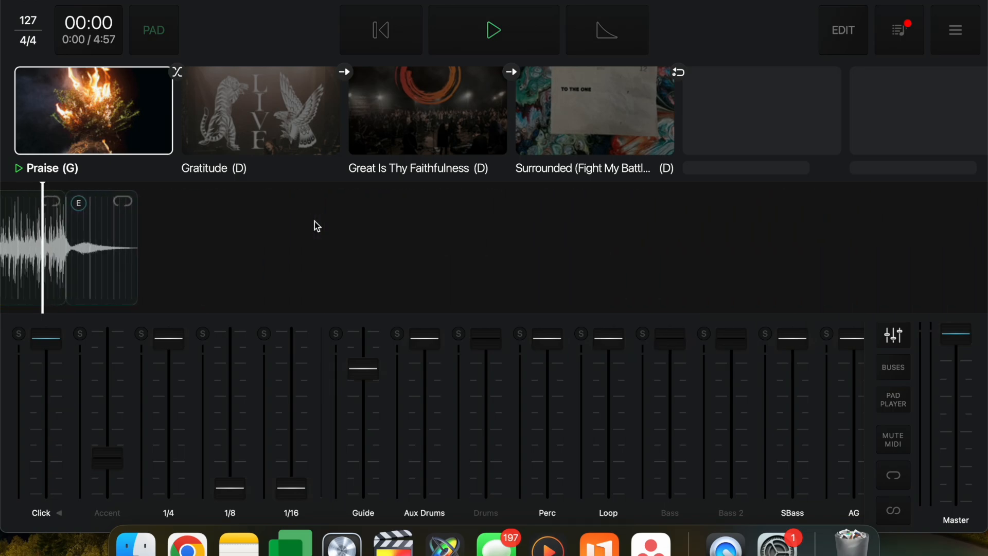
key("space")
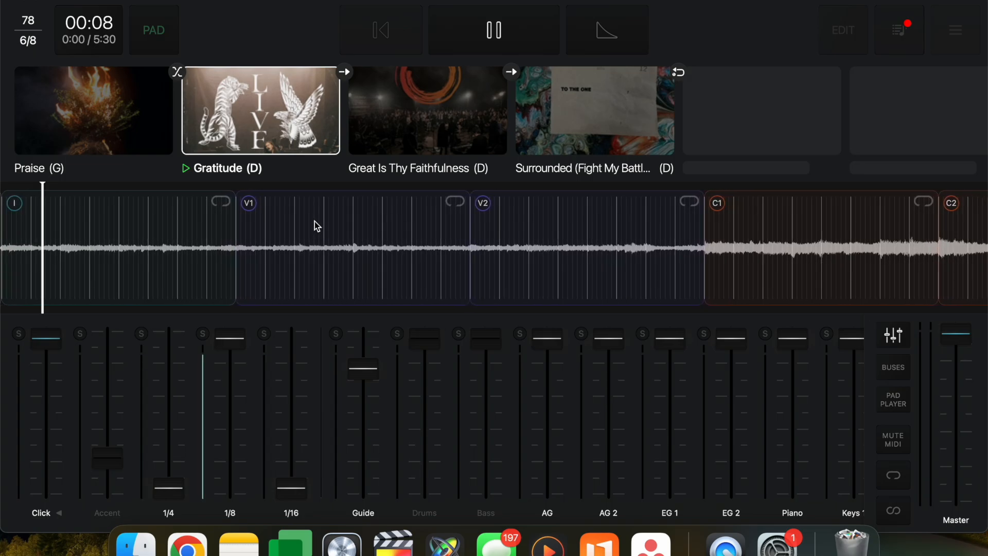
key("space")
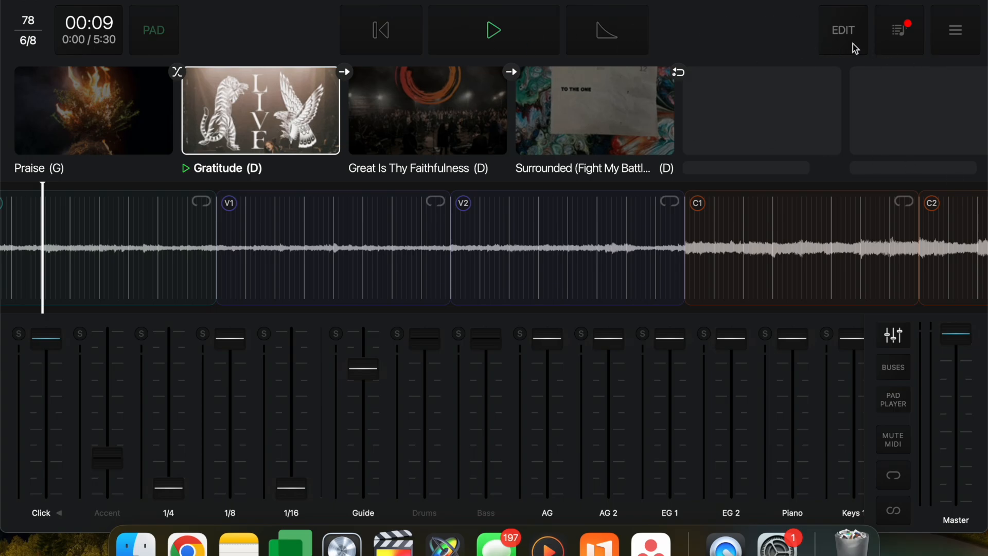
Step: Start adding a song to the setlist, search all songs for "holy spirit" and look through the available versions
left_click(842, 32)
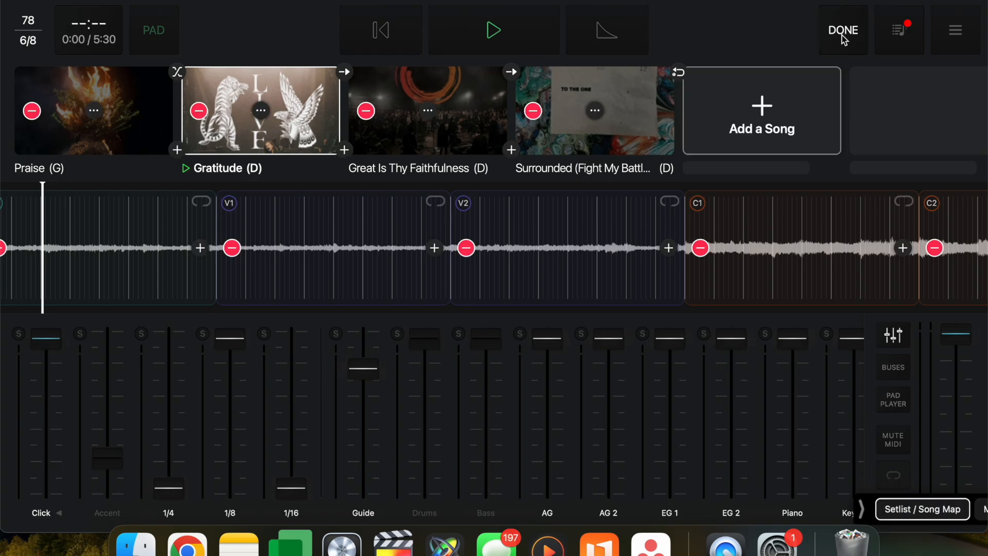
left_click(757, 129)
left_click(549, 34)
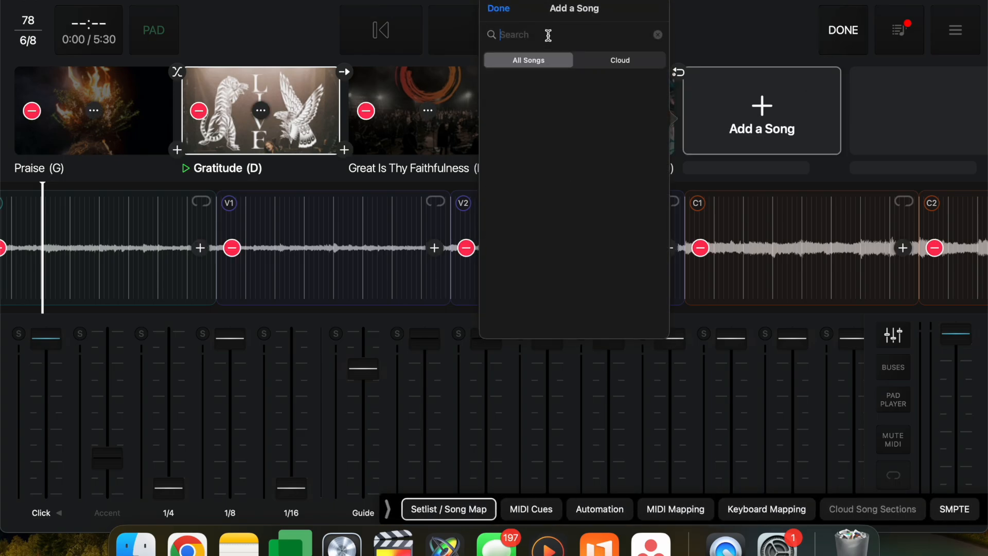
type("holy spirit")
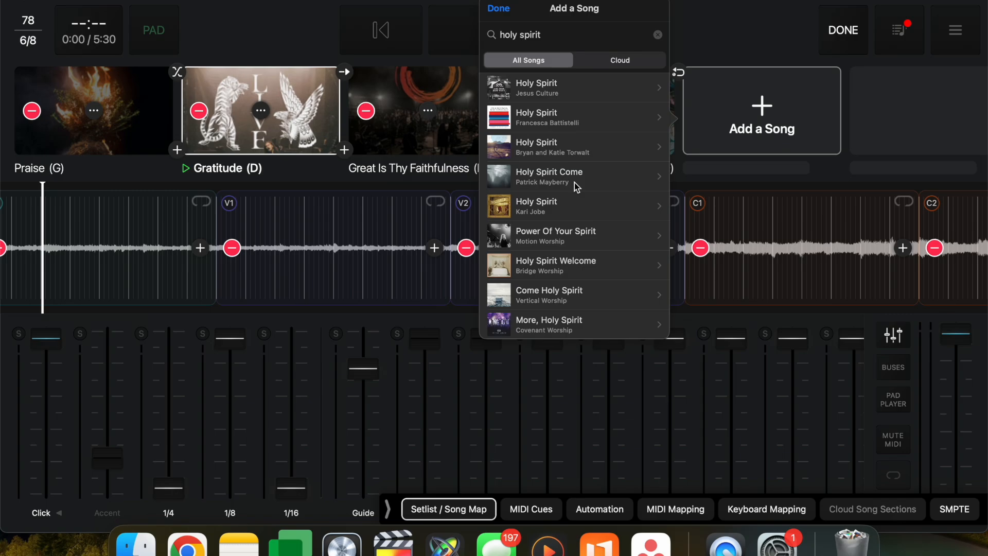
scroll(574, 276, "down", 10)
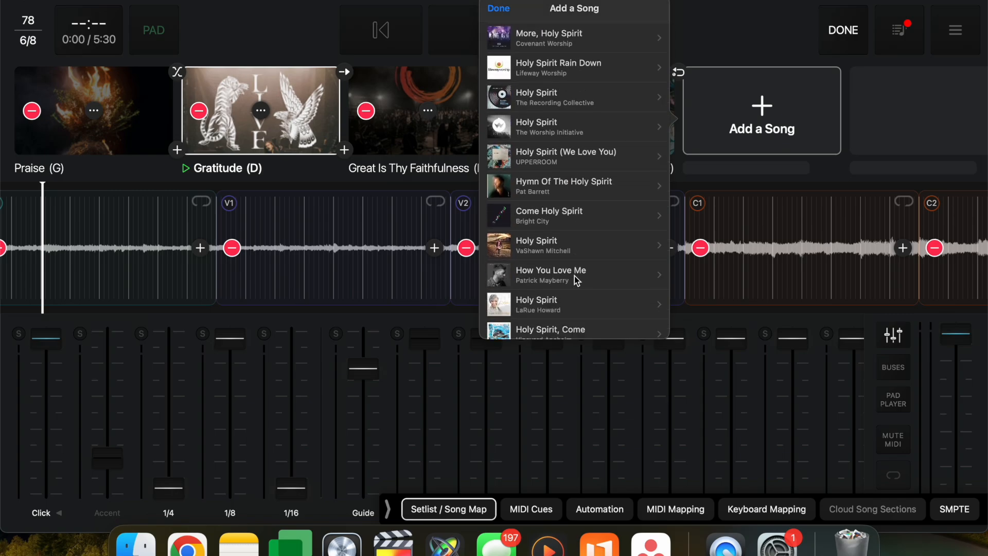
scroll(575, 276, "down", 5)
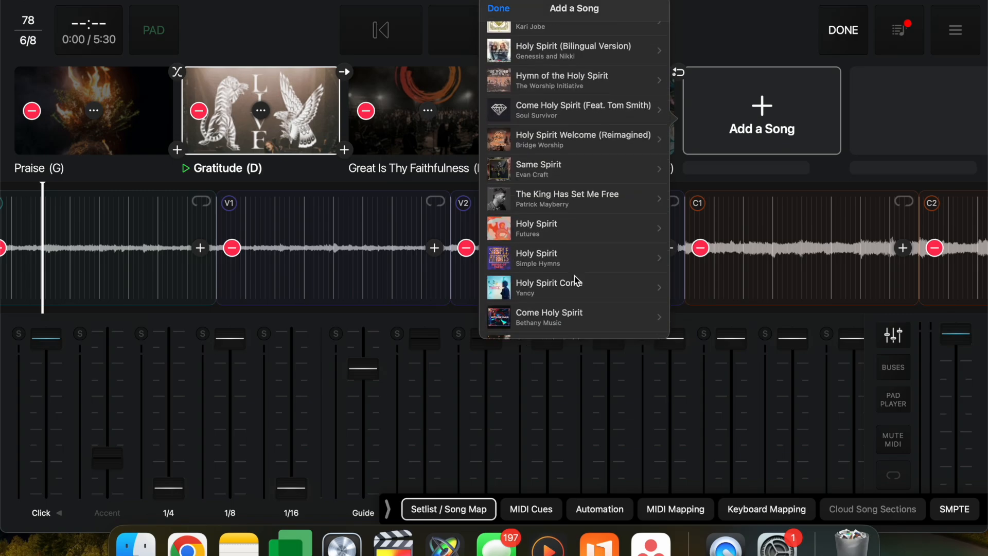
scroll(572, 245, "down", 5)
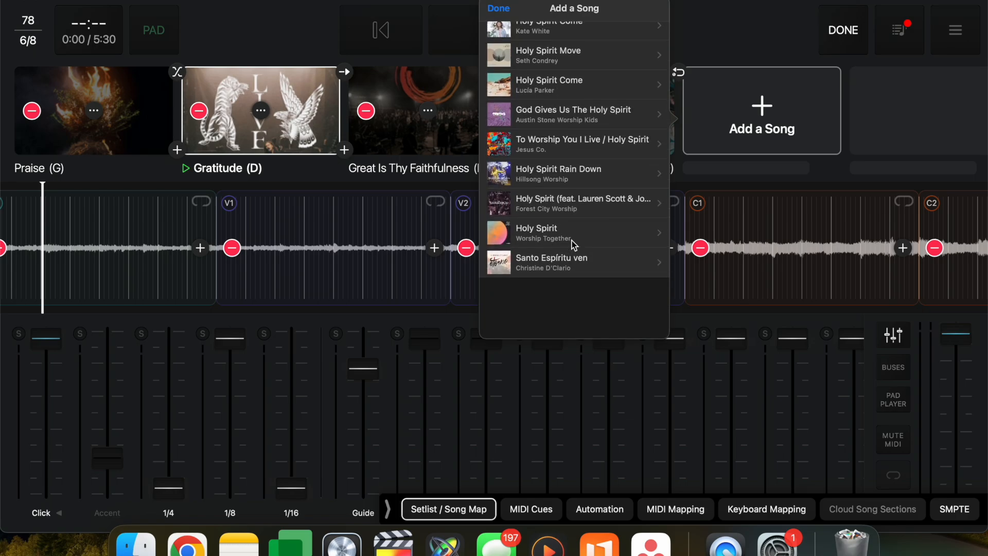
scroll(577, 245, "up", 5)
scroll(575, 245, "down", 5)
scroll(574, 245, "up", 8)
scroll(573, 245, "up", 3)
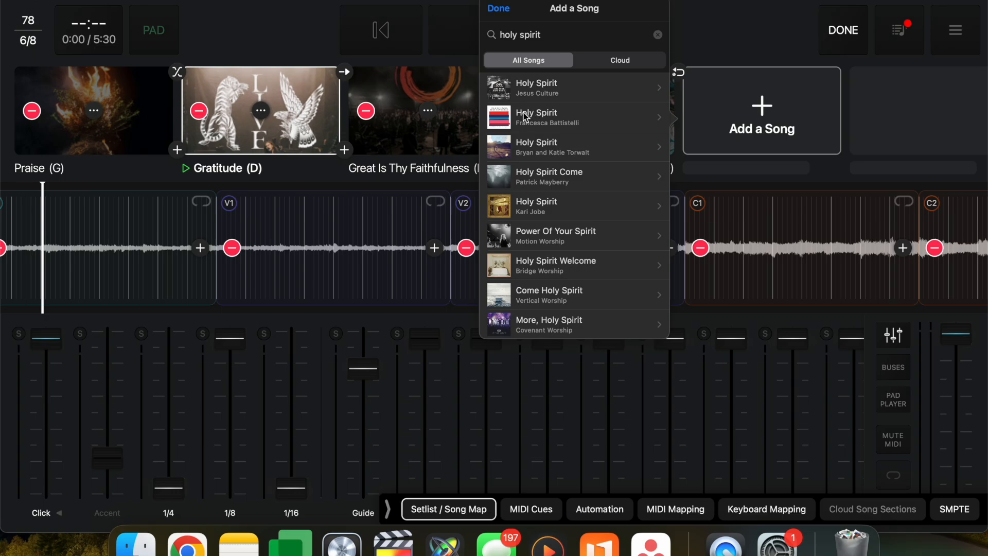
Step: Examine the Click & Guide and Rentals options of Francesca Battistelli's Holy Spirit and return to the song list
left_click(561, 118)
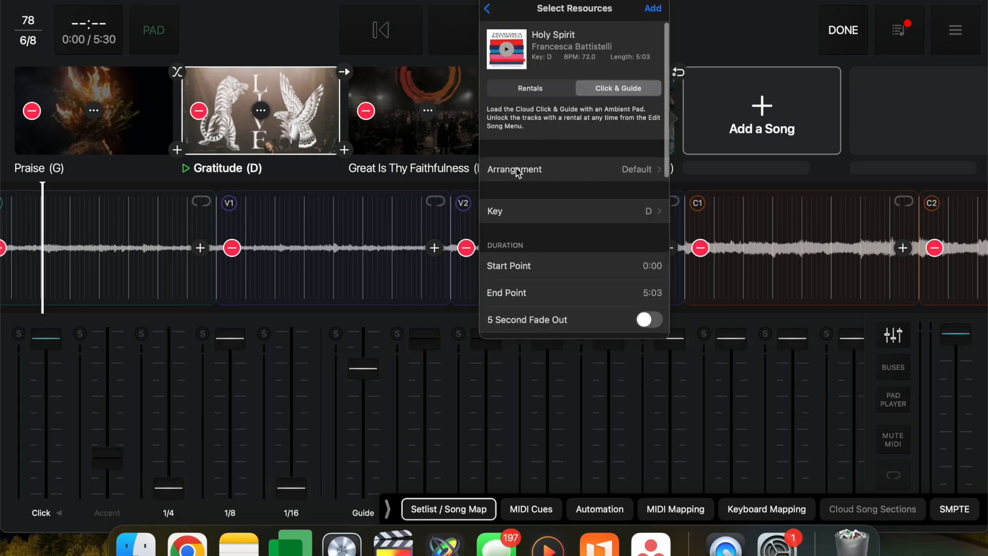
scroll(655, 130, "down", 5)
scroll(587, 243, "up", 5)
left_click(533, 95)
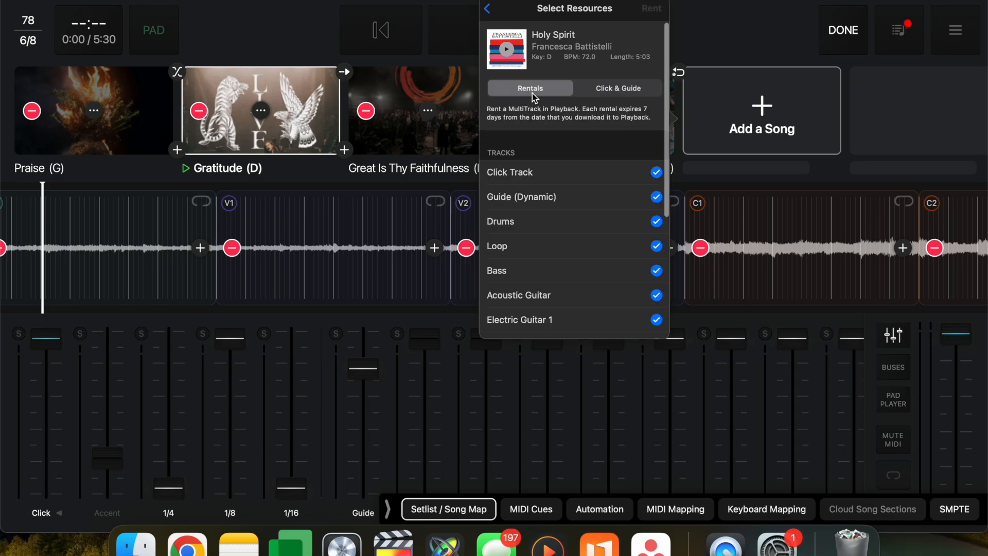
scroll(565, 206, "down", 5)
scroll(566, 205, "up", 5)
left_click(618, 89)
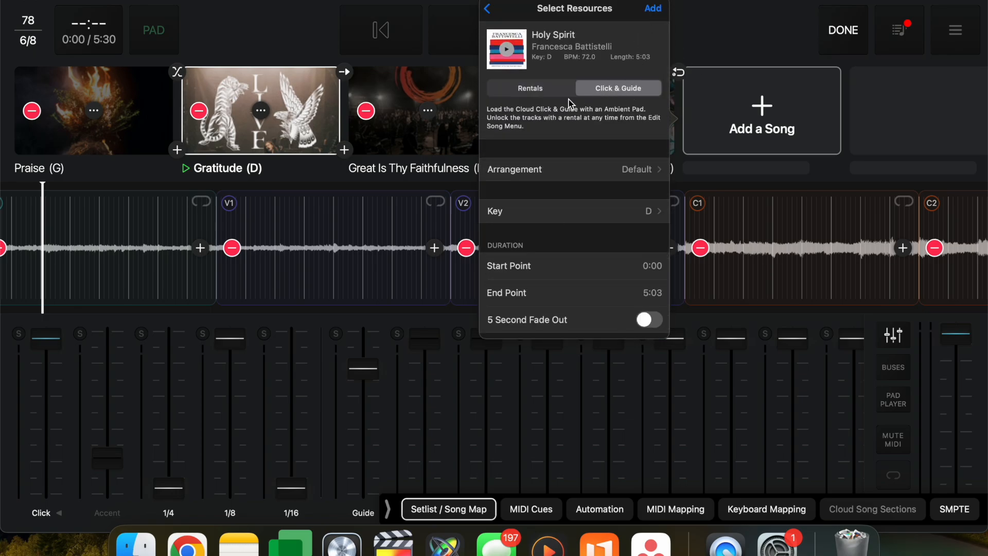
left_click(498, 8)
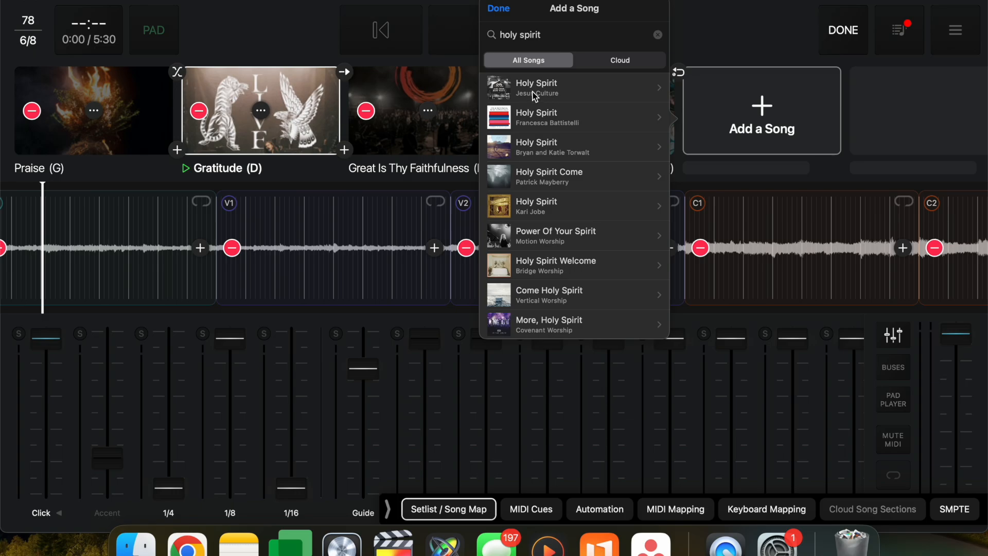
Step: Add Jesus Culture's Holy Spirit to the setlist in the key of A
left_click(584, 91)
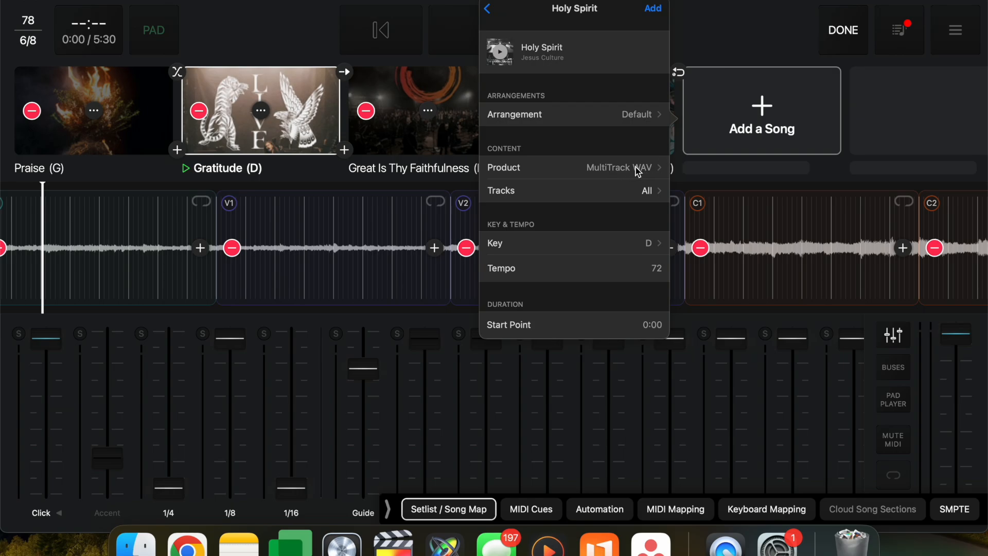
scroll(574, 208, "down", 3)
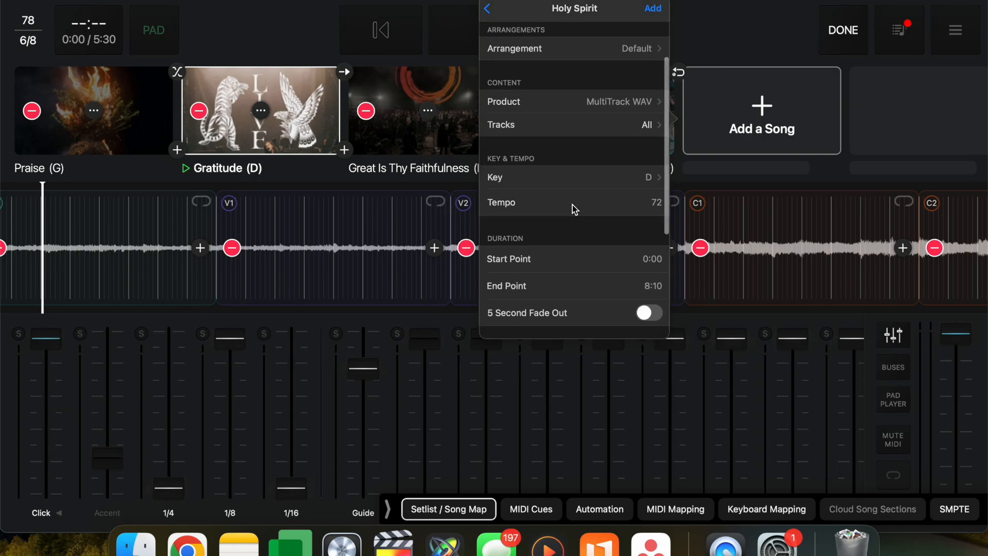
scroll(573, 209, "down", 2)
scroll(572, 209, "up", 4)
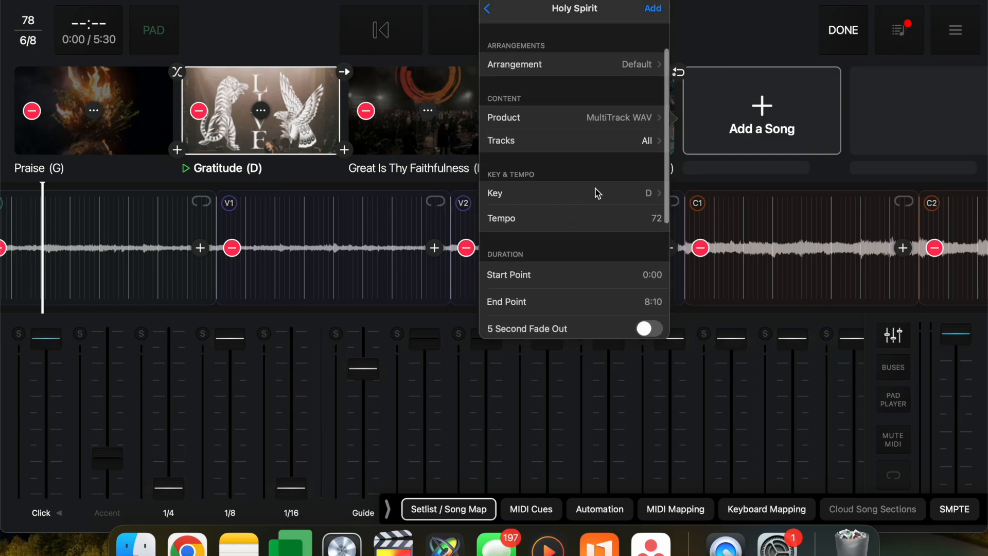
left_click(652, 195)
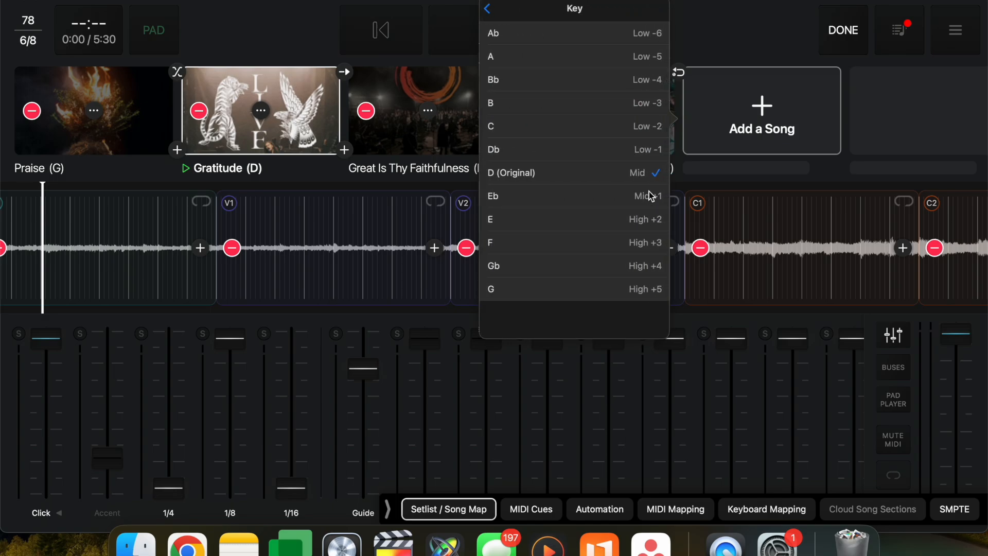
left_click(503, 67)
left_click(653, 8)
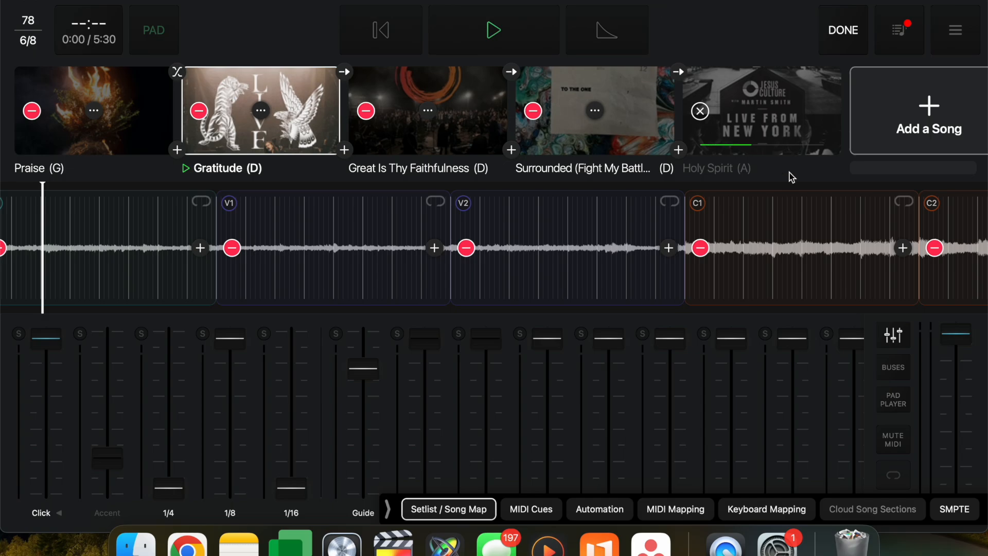
Step: Move Holy Spirit to the first position in the setlist before Praise, finish editing and select it
left_click_drag(790, 127, 782, 124)
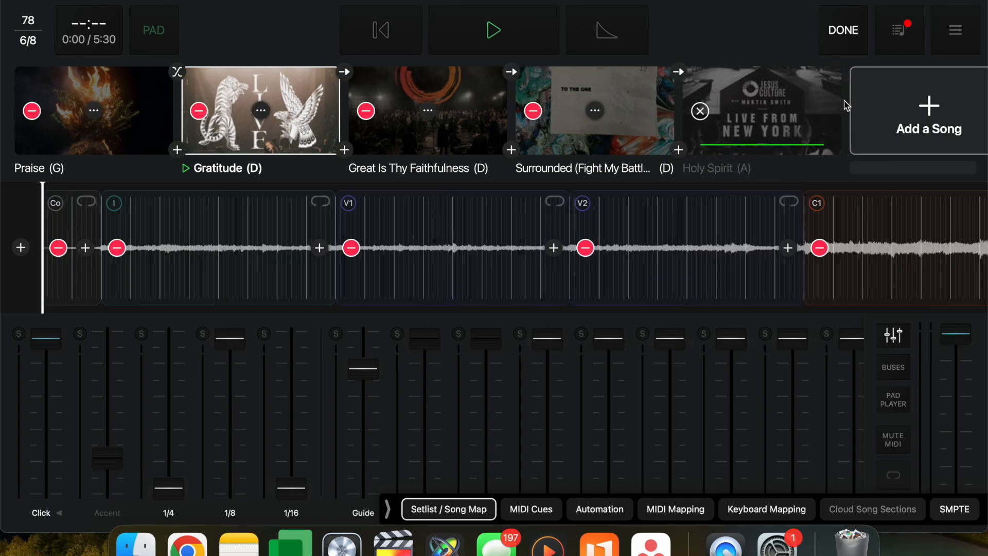
left_click_drag(734, 112, 66, 122)
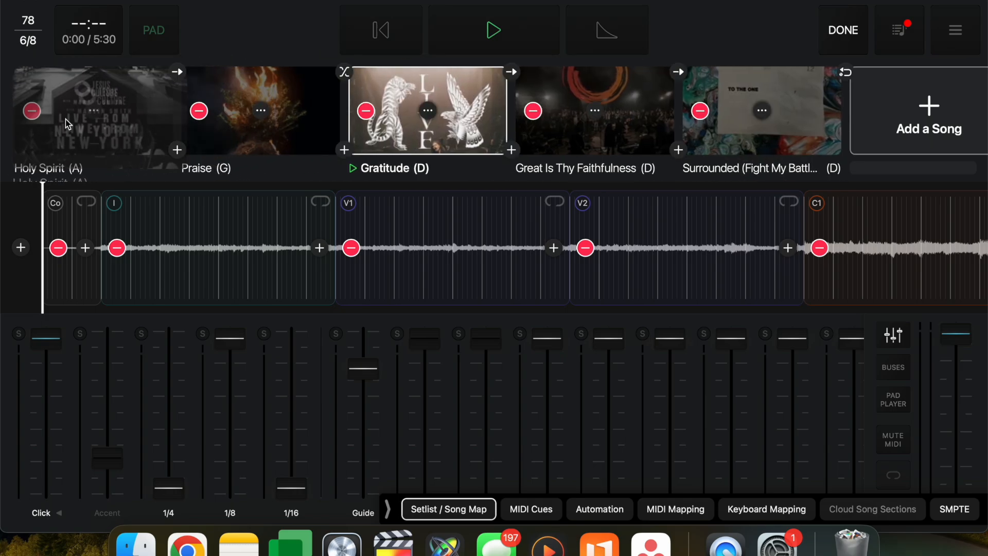
left_click(844, 31)
left_click(109, 113)
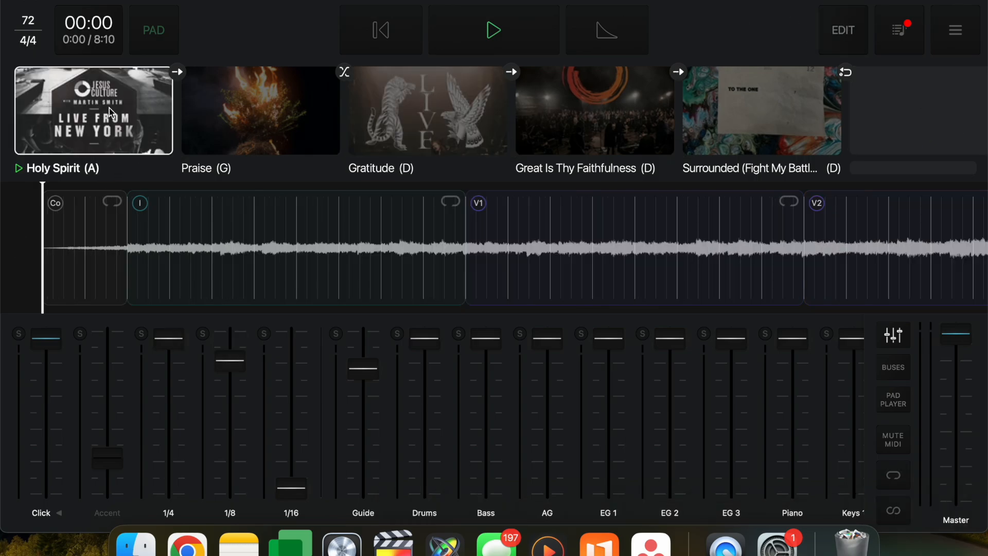
Step: Mute the Drums and Bass tracks of Holy Spirit
left_click(431, 519)
left_click(489, 517)
scroll(478, 515, "right", 6)
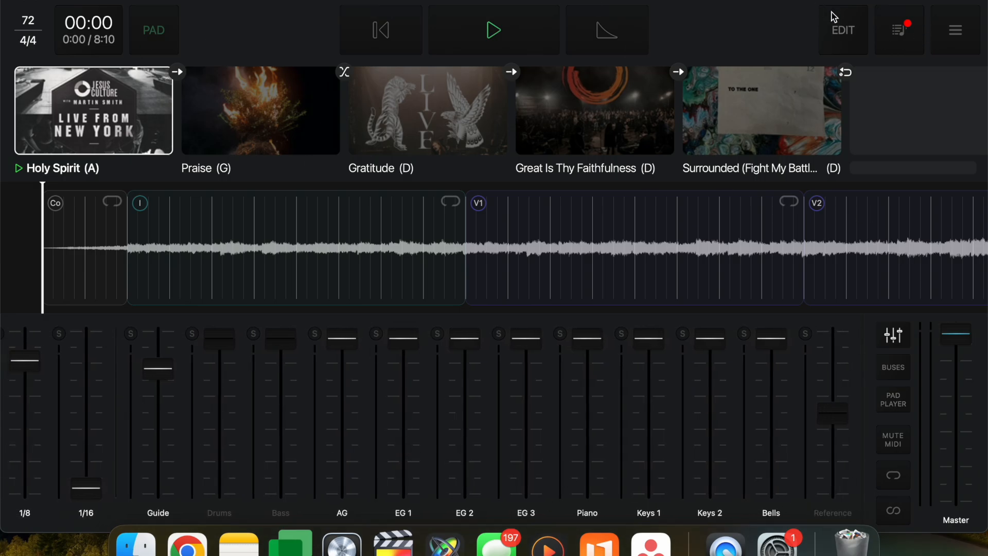
Step: Delete Holy Spirit from the setlist and finish editing
left_click(839, 26)
scroll(33, 116, "left", 2)
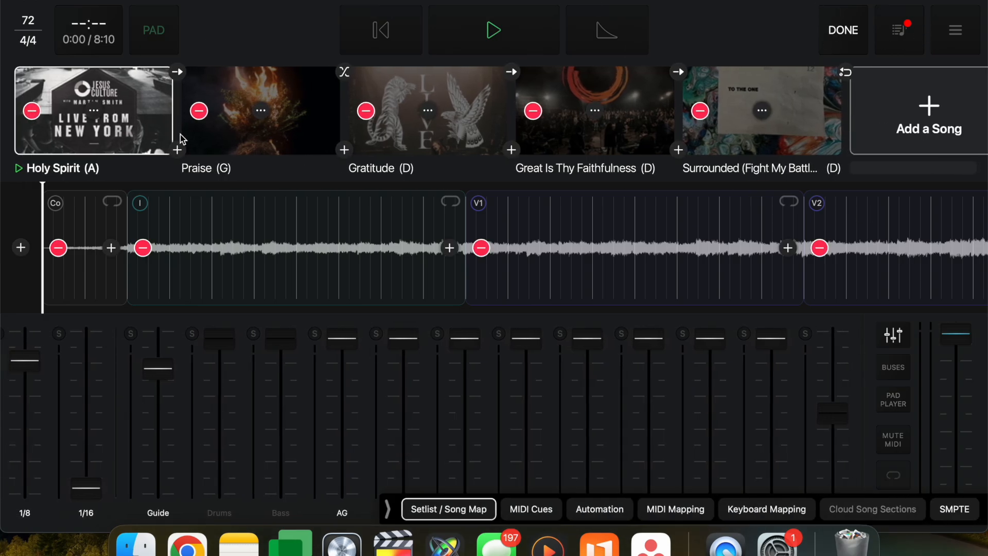
left_click(31, 111)
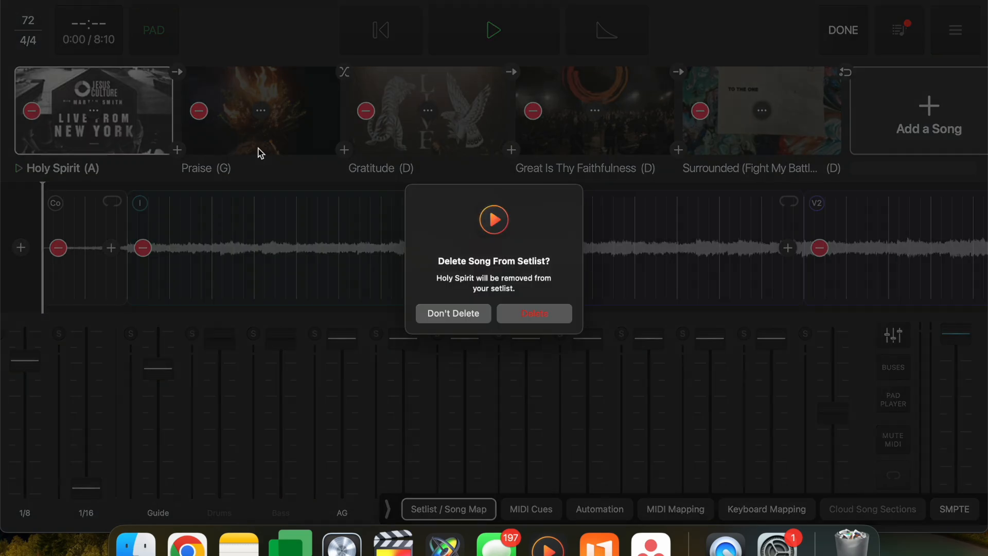
left_click(550, 317)
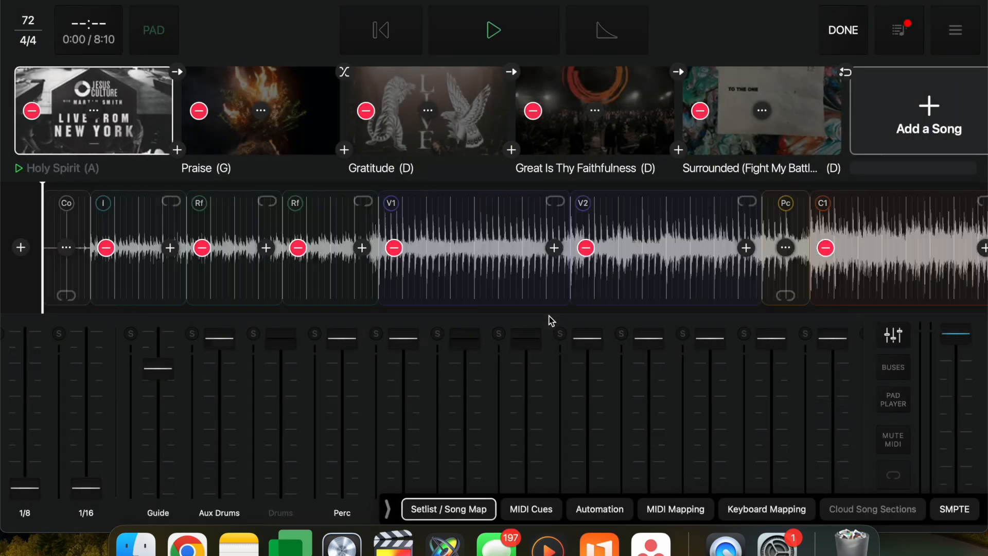
left_click(833, 50)
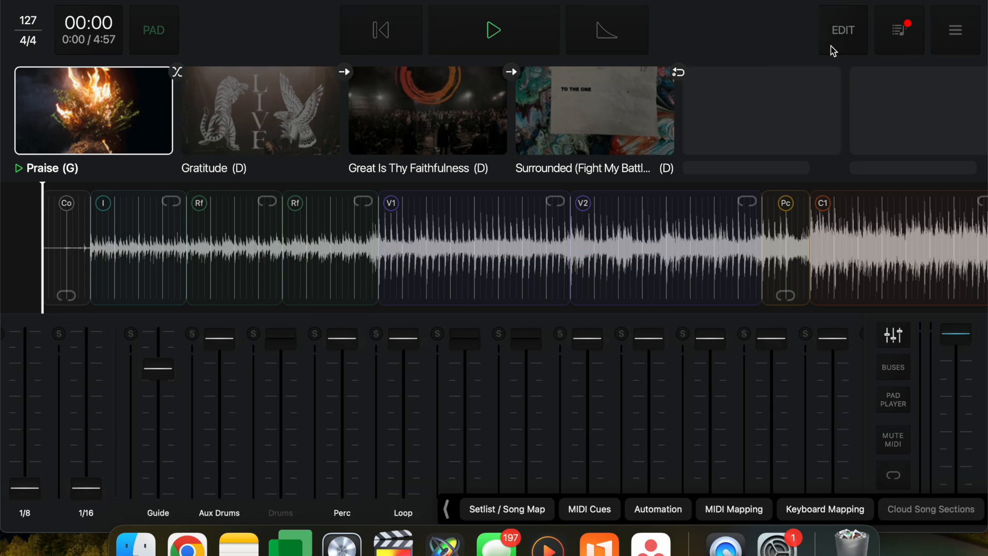
Step: Save the changed Service 9/15/2024 setlist to the cloud without notes and close the setlist options
left_click(905, 50)
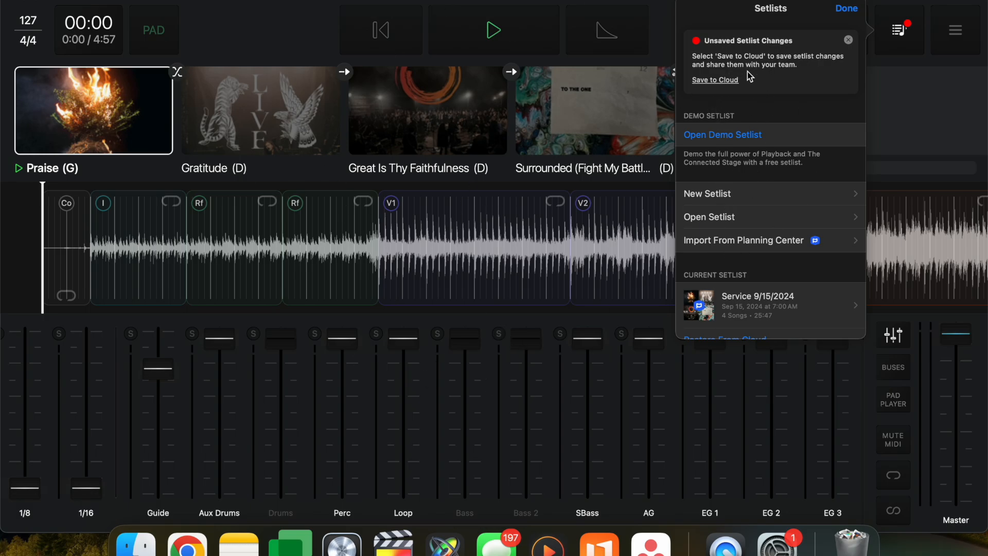
left_click(720, 82)
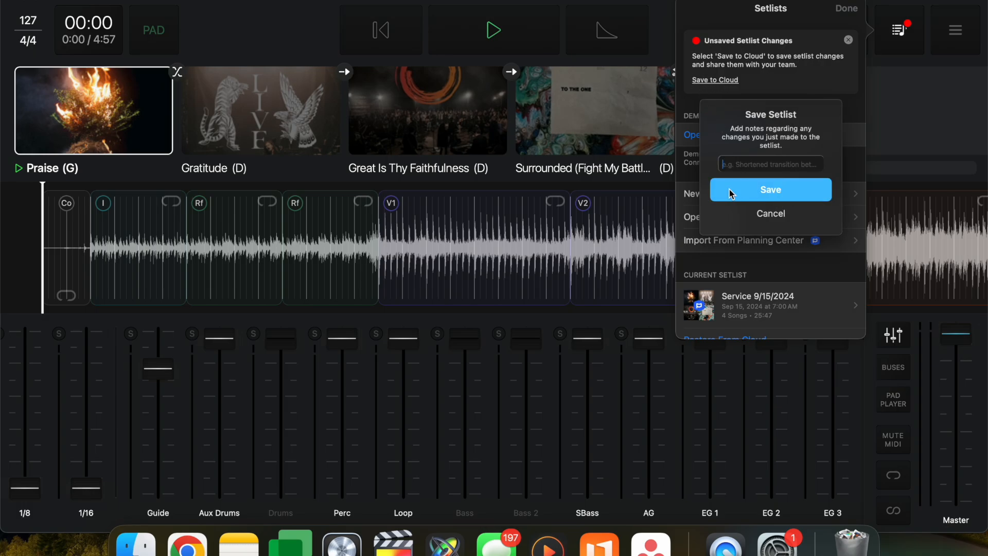
left_click(771, 190)
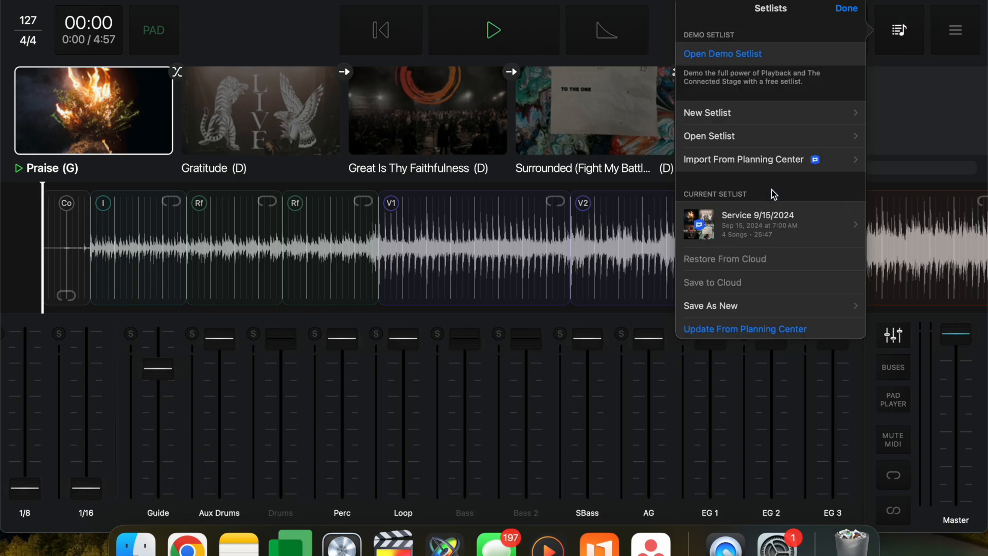
left_click(857, 14)
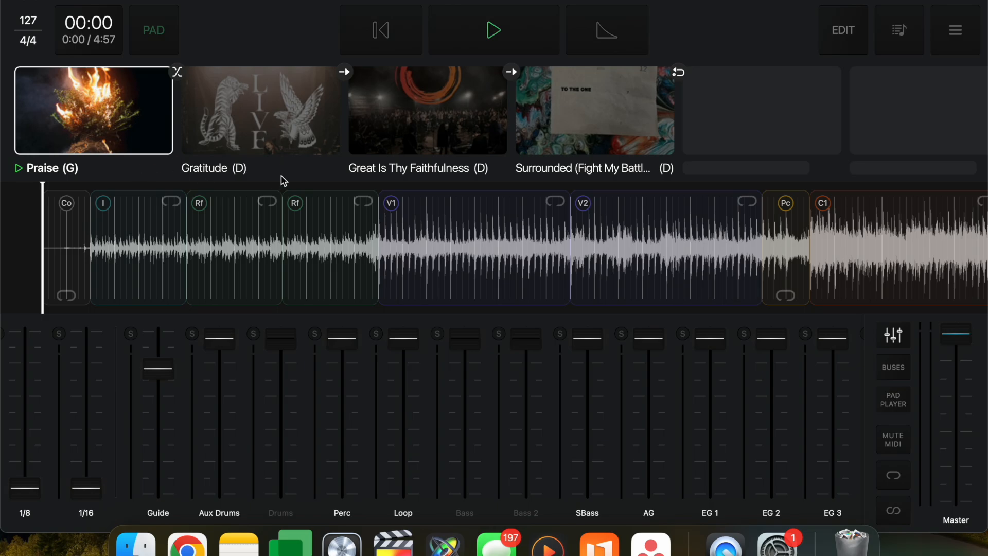
Step: Examine the song maps and mixer tracks of Gratitude, Great Is Thy Faithfulness and Surrounded through to their closing sections
left_click(294, 140)
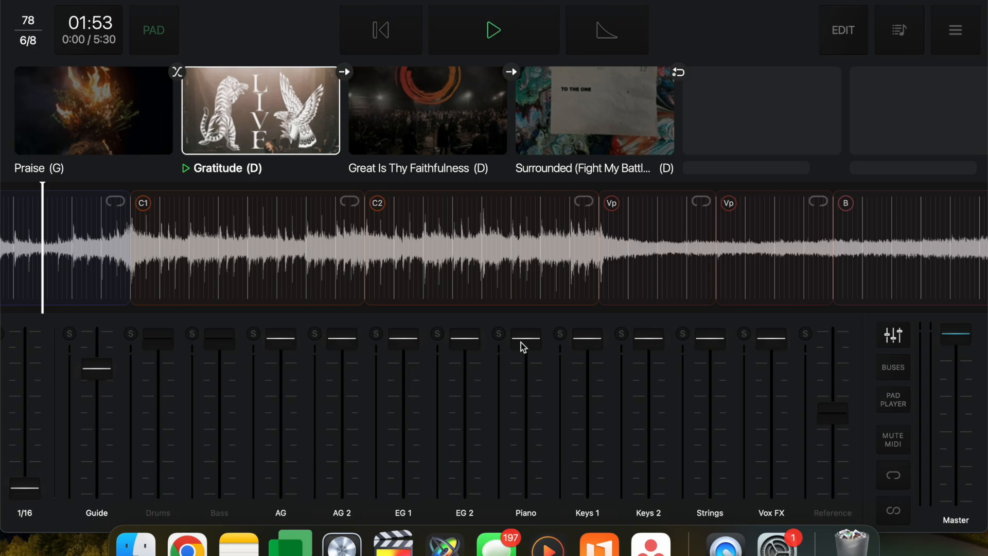
left_click_drag(524, 347, 490, 266)
scroll(490, 266, "right", 15)
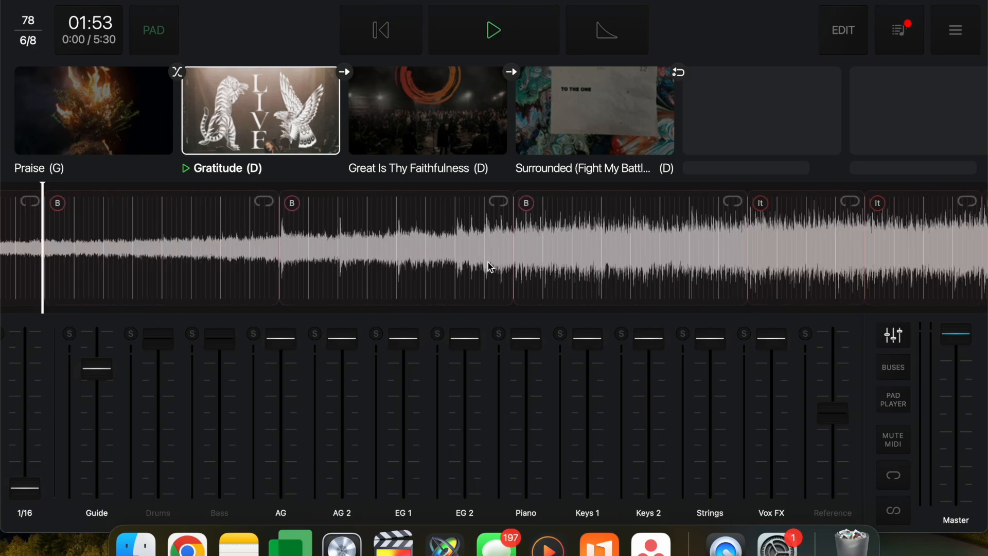
left_click(353, 160)
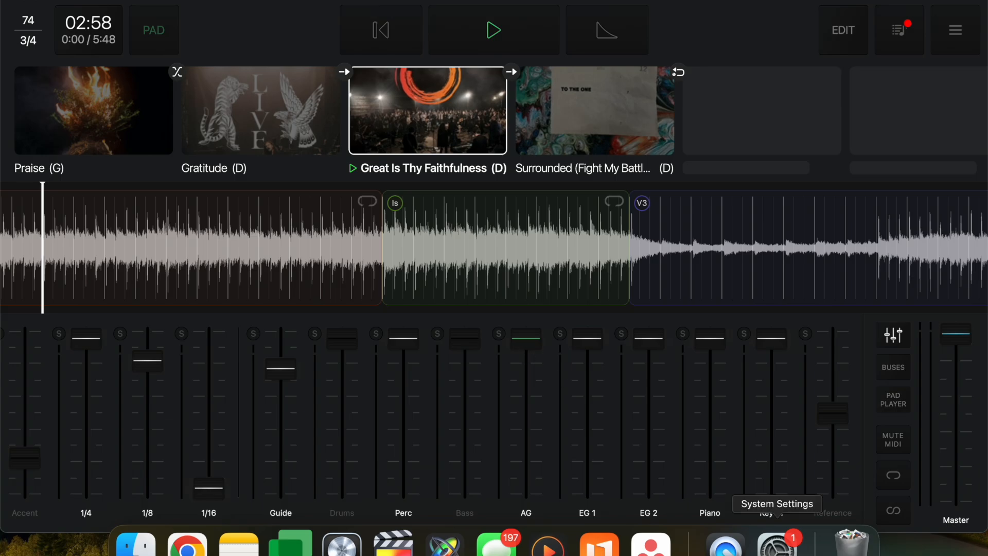
scroll(585, 250, "right", 15)
scroll(585, 250, "left", 3)
left_click(238, 280)
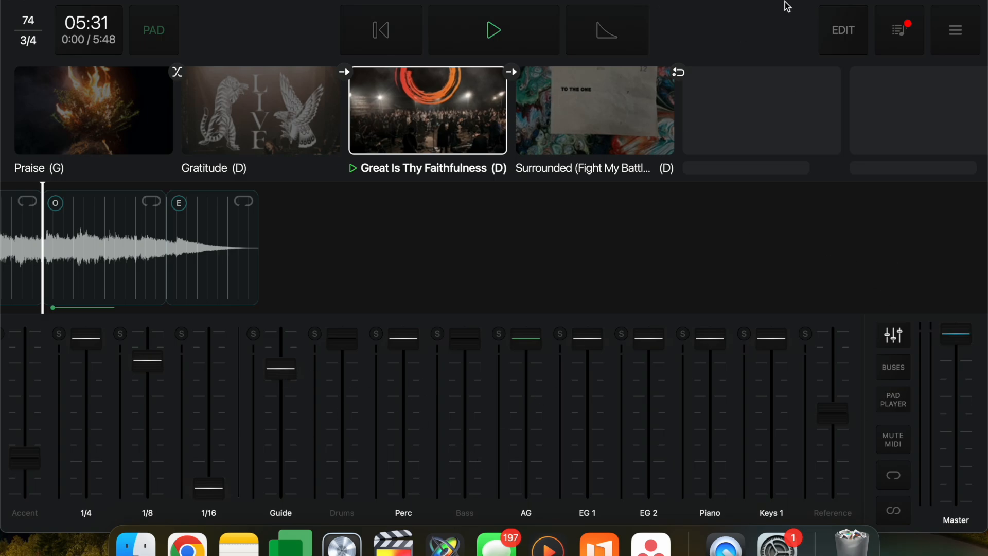
left_click(570, 117)
scroll(557, 256, "right", 10)
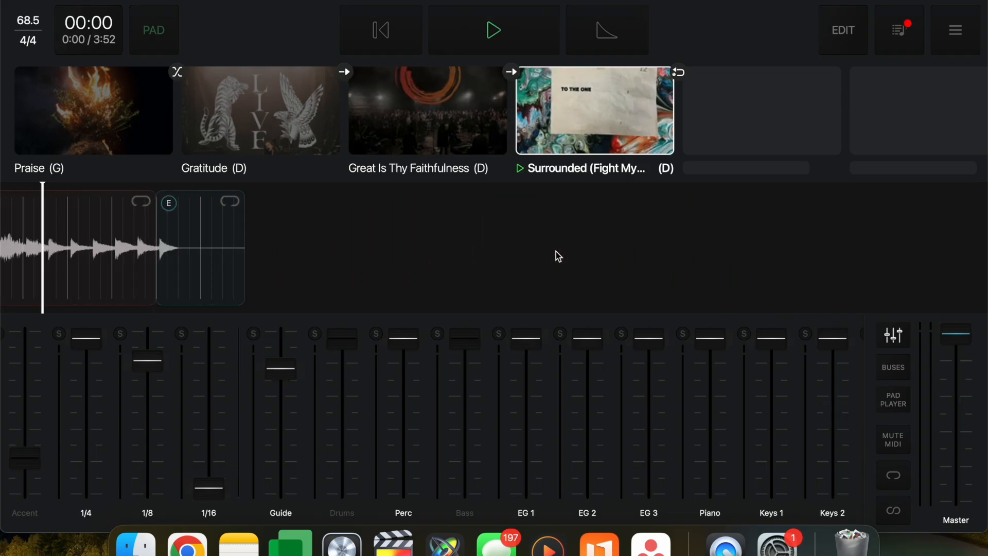
scroll(674, 498, "right", 2)
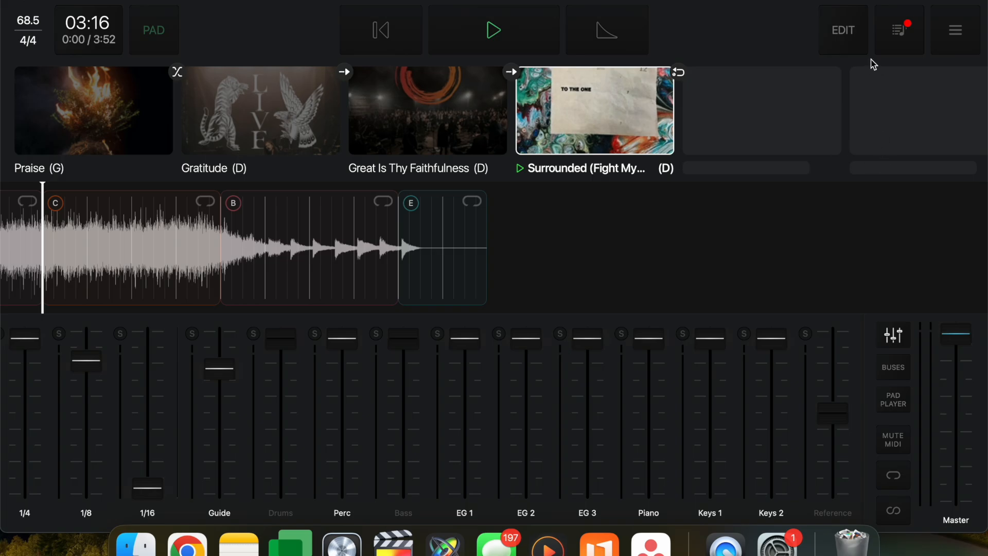
Step: Add an automation named Piano Fade with a transition length of 4 beats at the start of Surrounded's last chorus
left_click(854, 43)
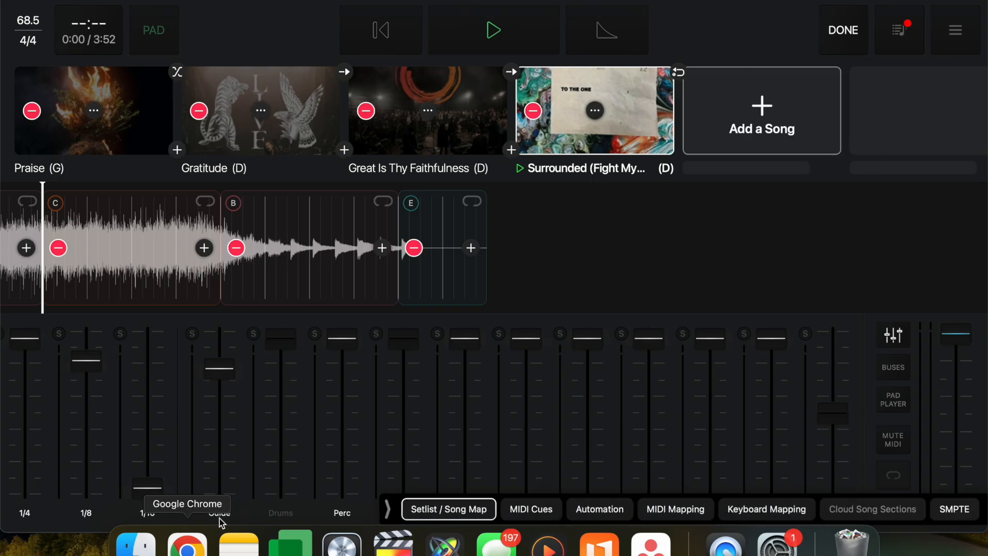
left_click(600, 509)
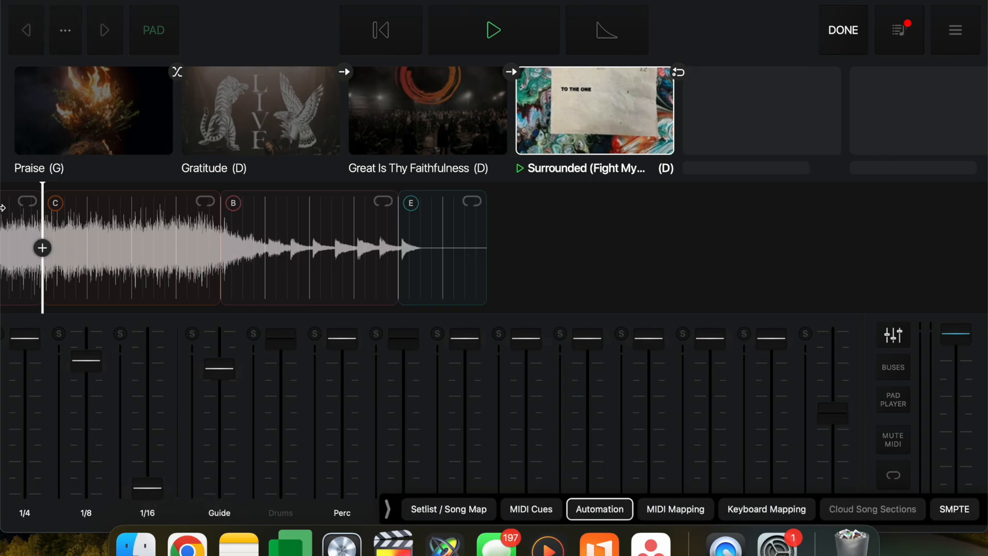
left_click(43, 248)
left_click(214, 150)
type("Piano Fade")
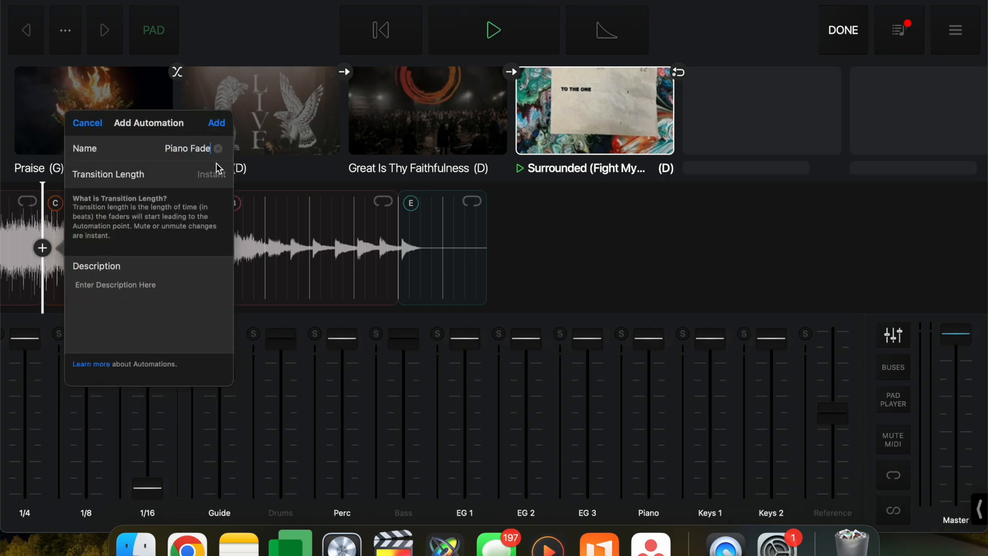
left_click(196, 178)
scroll(183, 203, "down", 8)
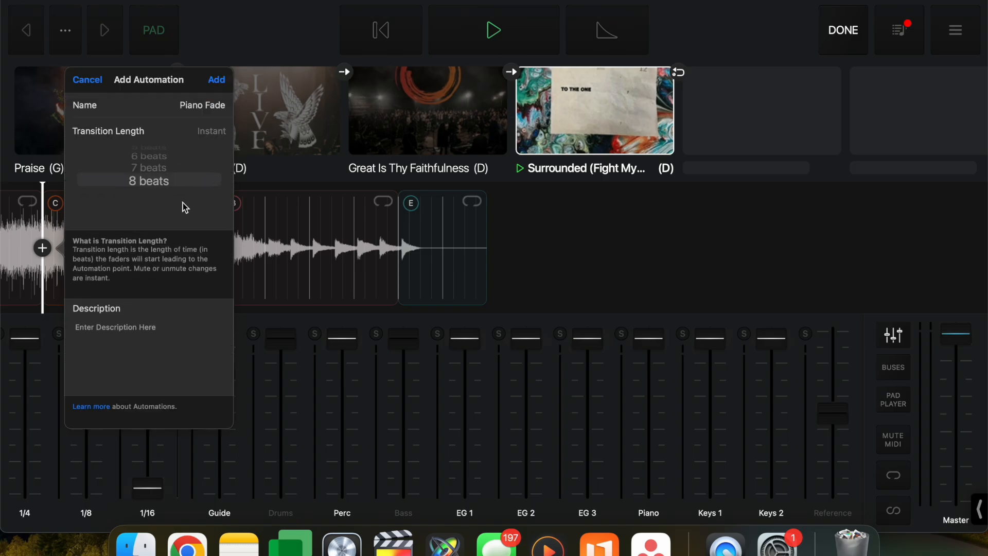
scroll(159, 186, "up", 4)
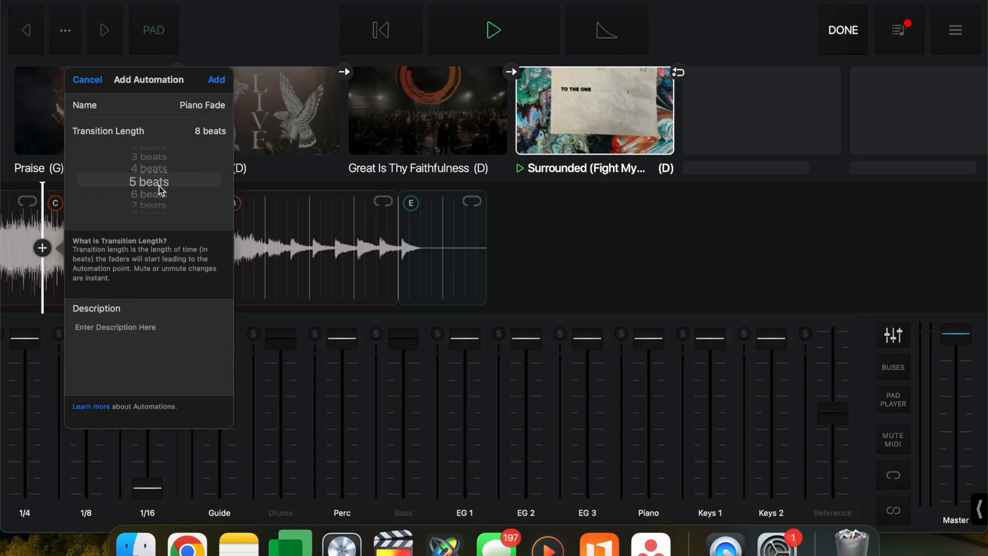
left_click(215, 81)
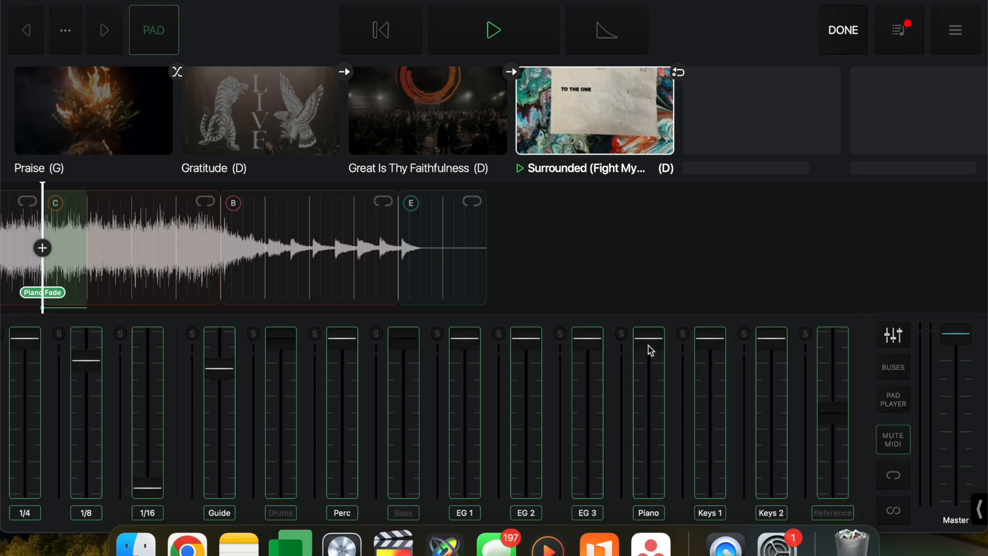
Step: Lower the Piano fader almost to its minimum for the Piano Fade automation and finish editing
left_click_drag(650, 351, 651, 366)
left_click_drag(647, 451, 645, 489)
left_click(845, 32)
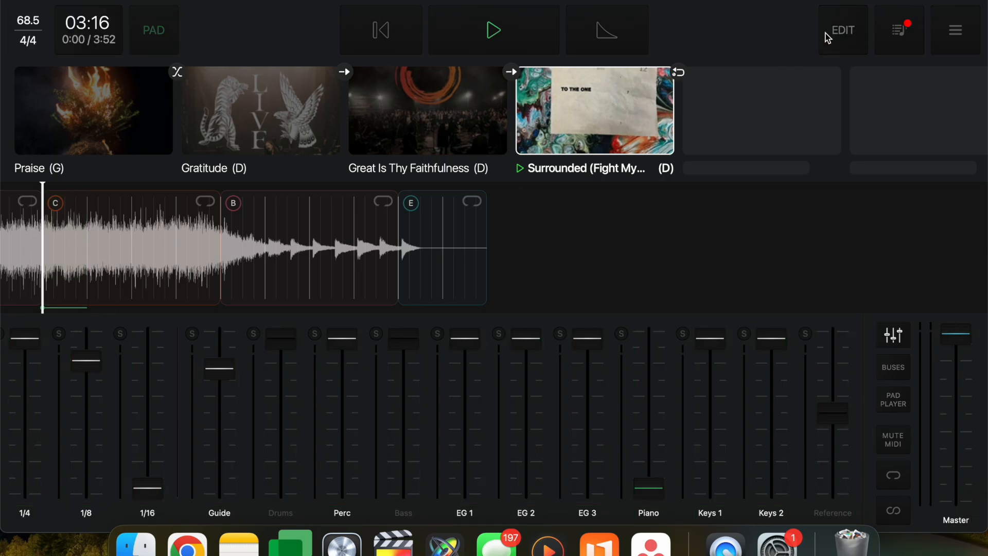
Step: Play Surrounded's last chorus in short passages to check the piano automation, then stop playback
key("space")
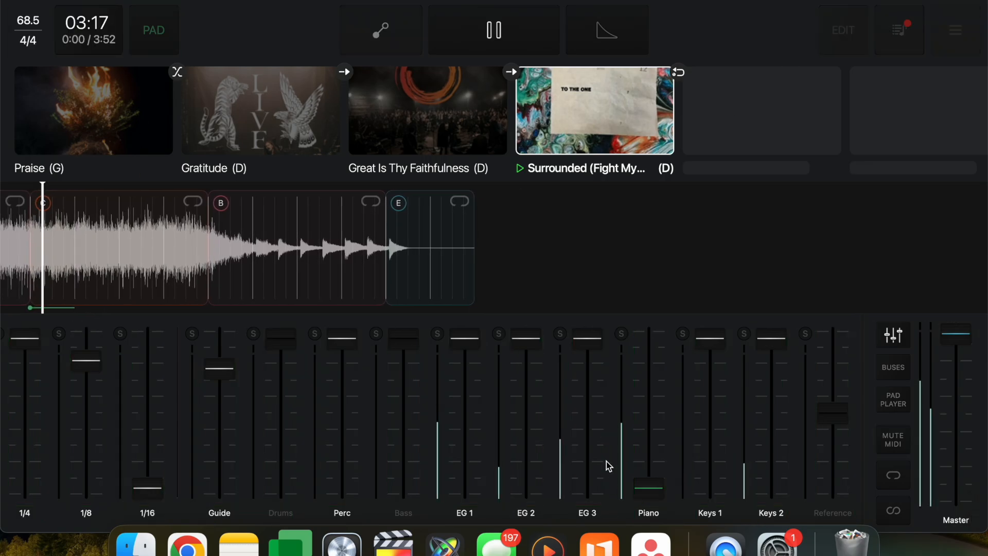
key("space")
scroll(457, 395, "left", 3)
key("space")
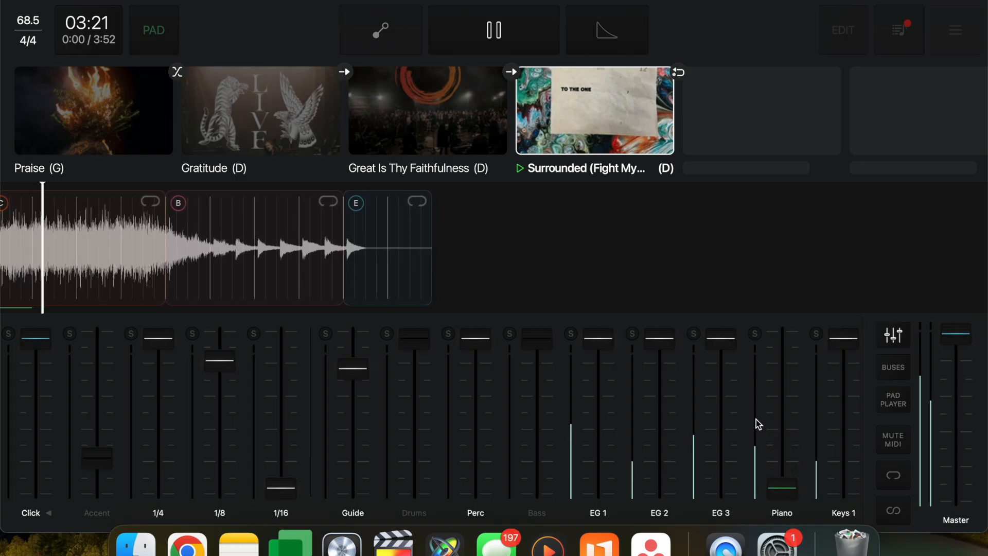
key("space")
scroll(785, 437, "right", 5)
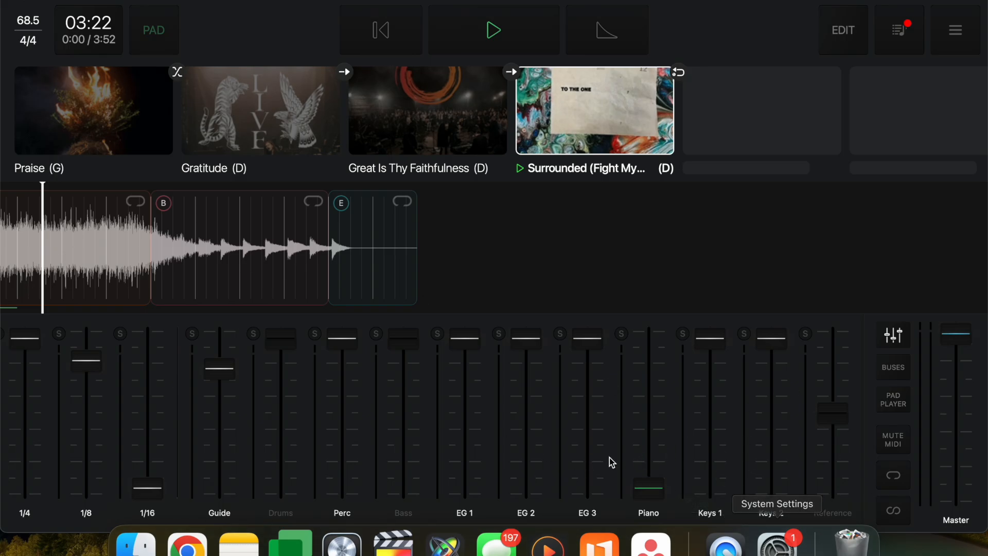
Step: Remove the Piano Fade automation from Surrounded's last chorus and finish editing
left_click(843, 30)
scroll(84, 247, "left", 4)
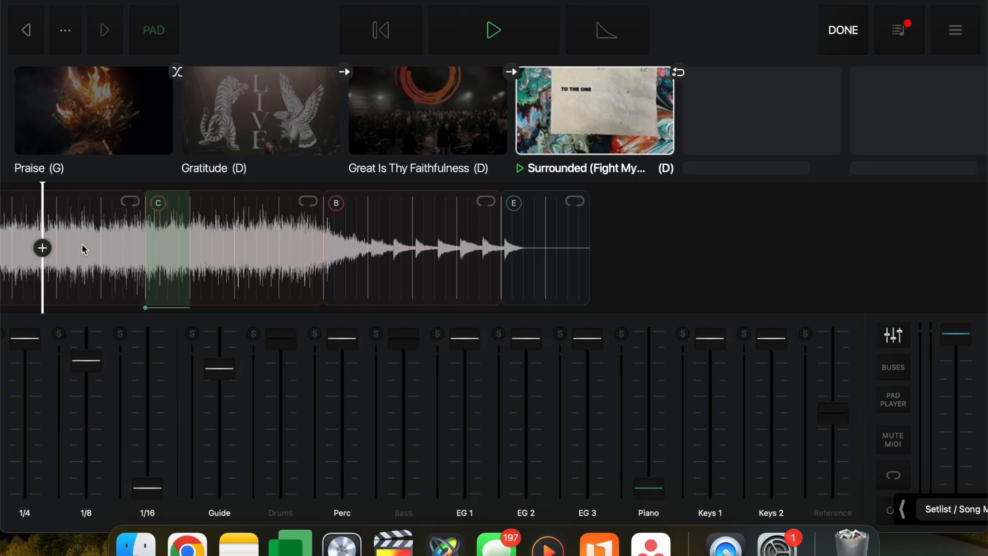
left_click(165, 259)
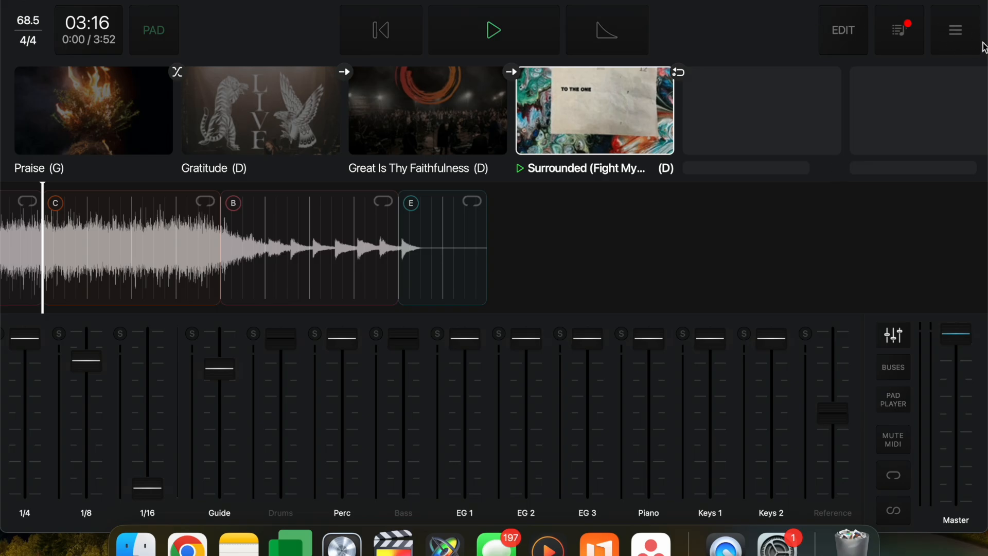
Step: Open the general settings and examine the available audio output devices
left_click(956, 32)
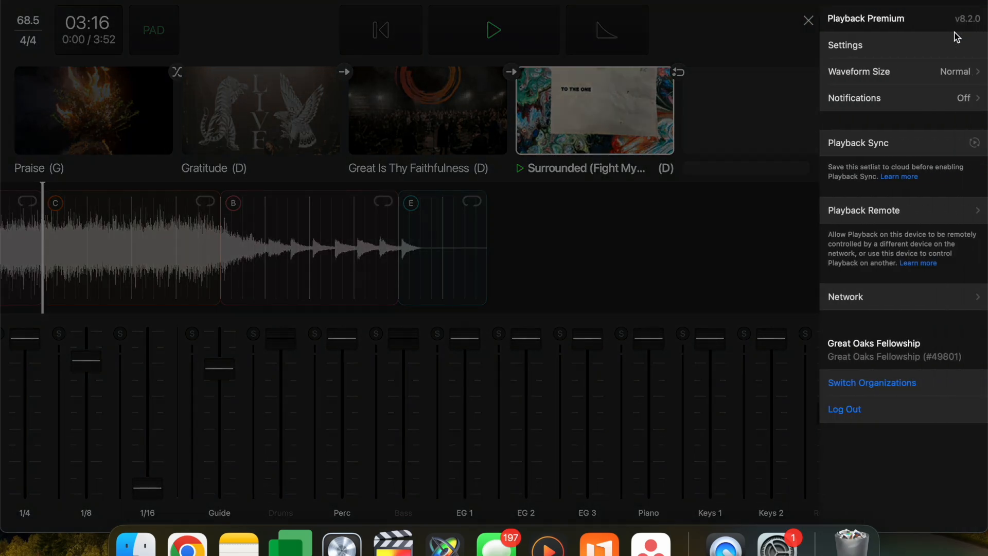
left_click(853, 48)
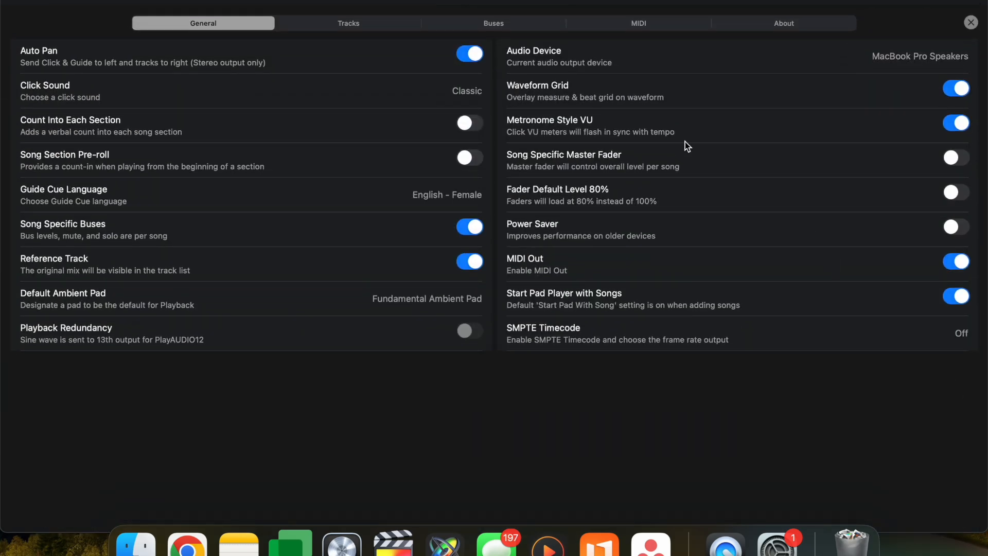
left_click(551, 55)
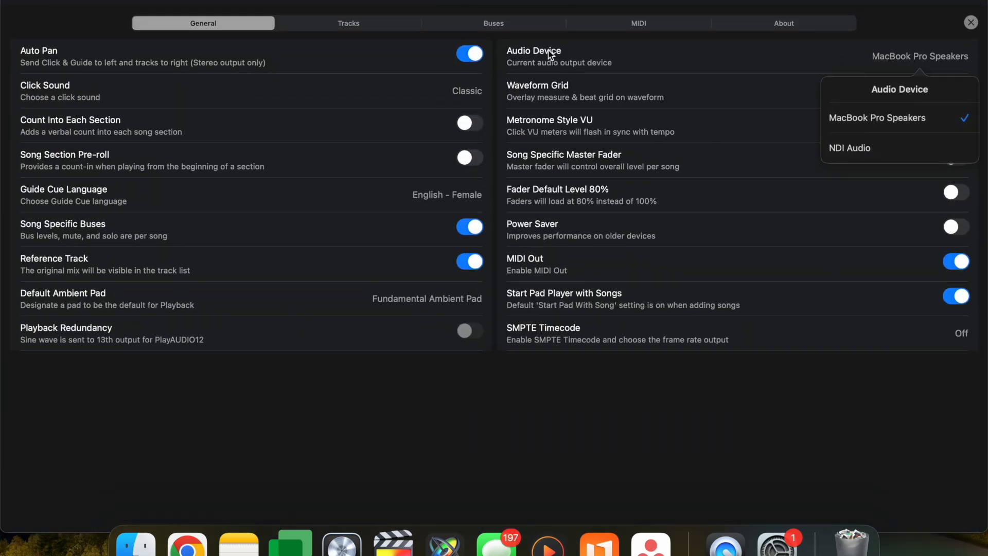
left_click(909, 154)
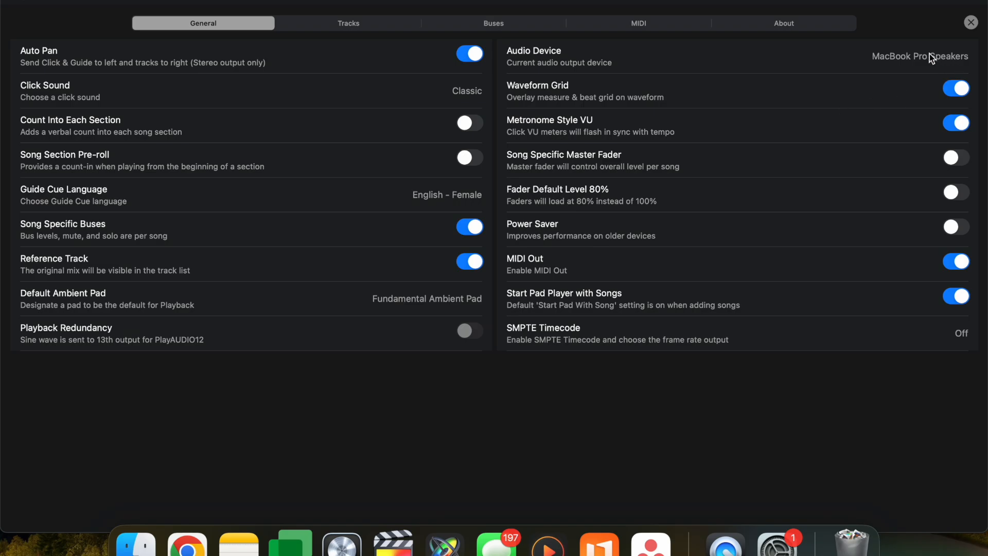
left_click(887, 64)
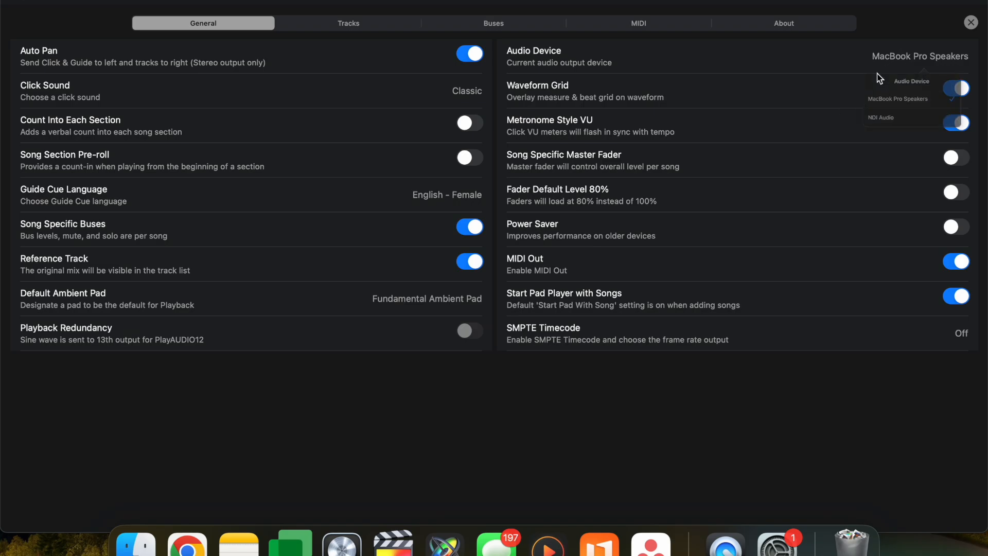